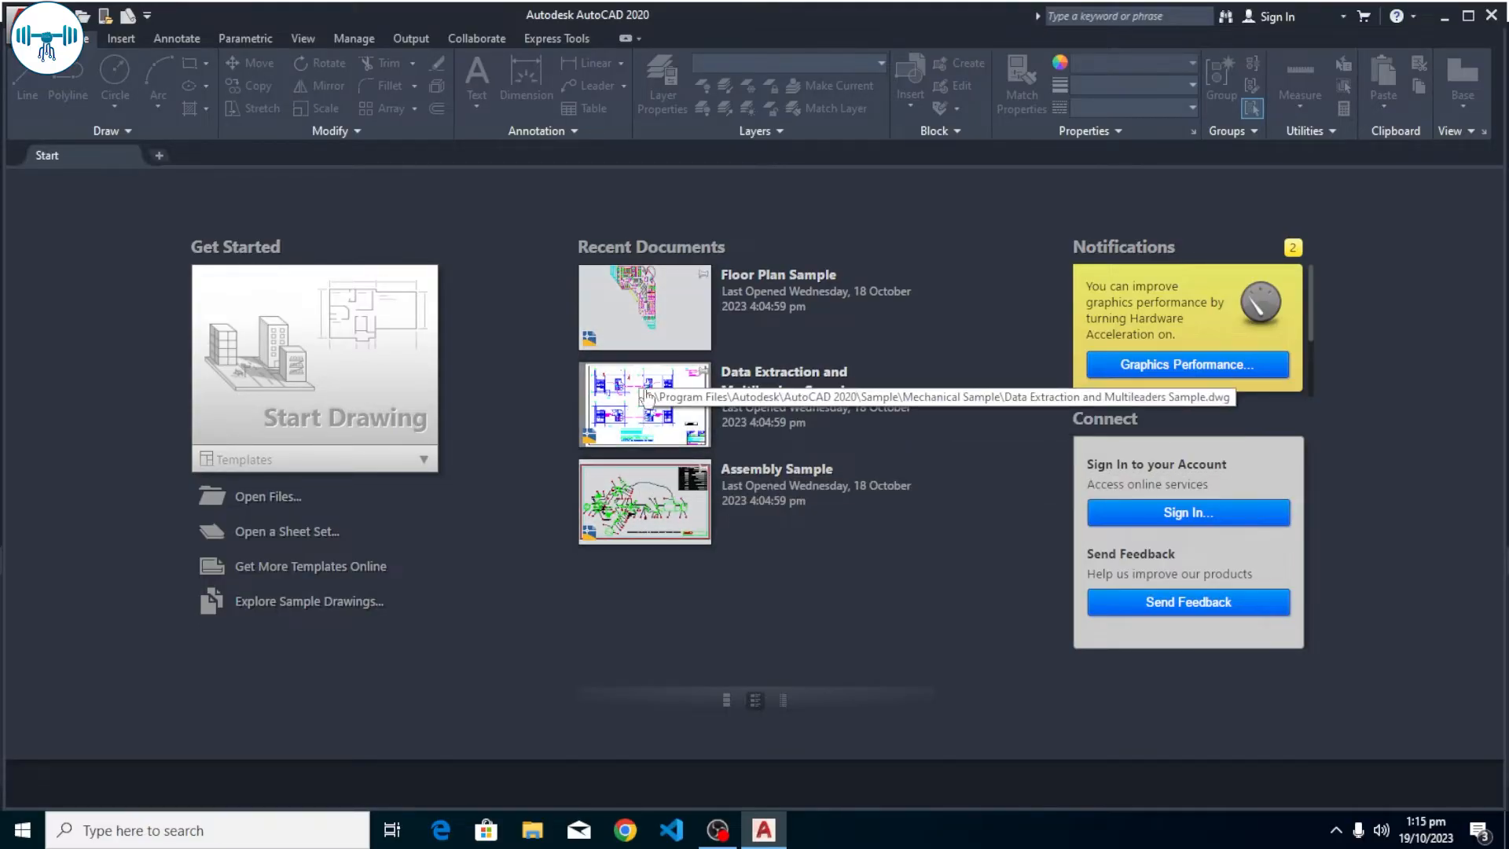
- Start a new drawing and look through the additional Draw, Modify and Annotation tools
click(284, 388)
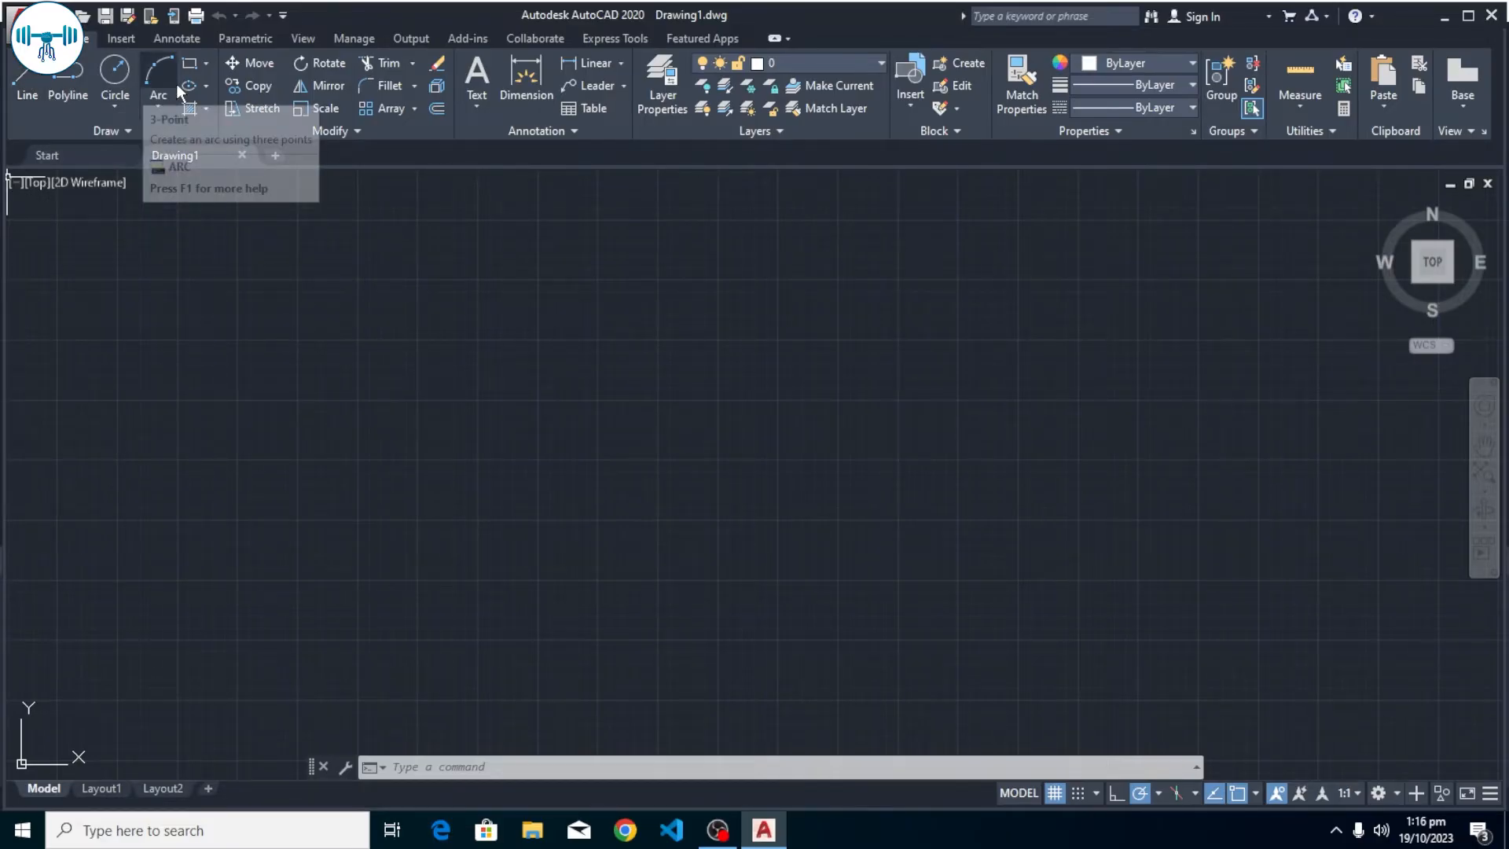
click(137, 129)
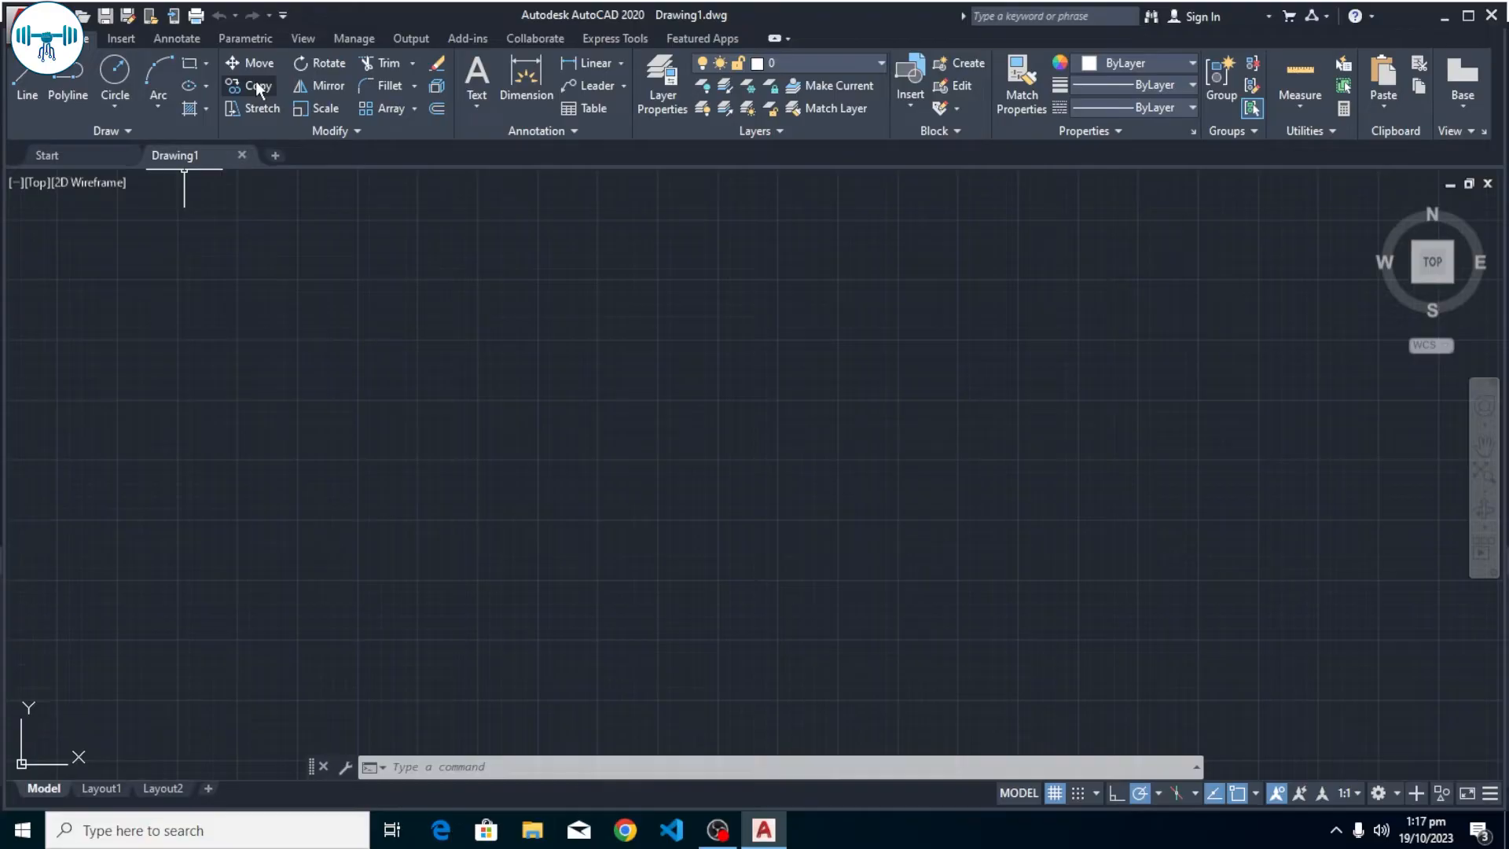
click(371, 129)
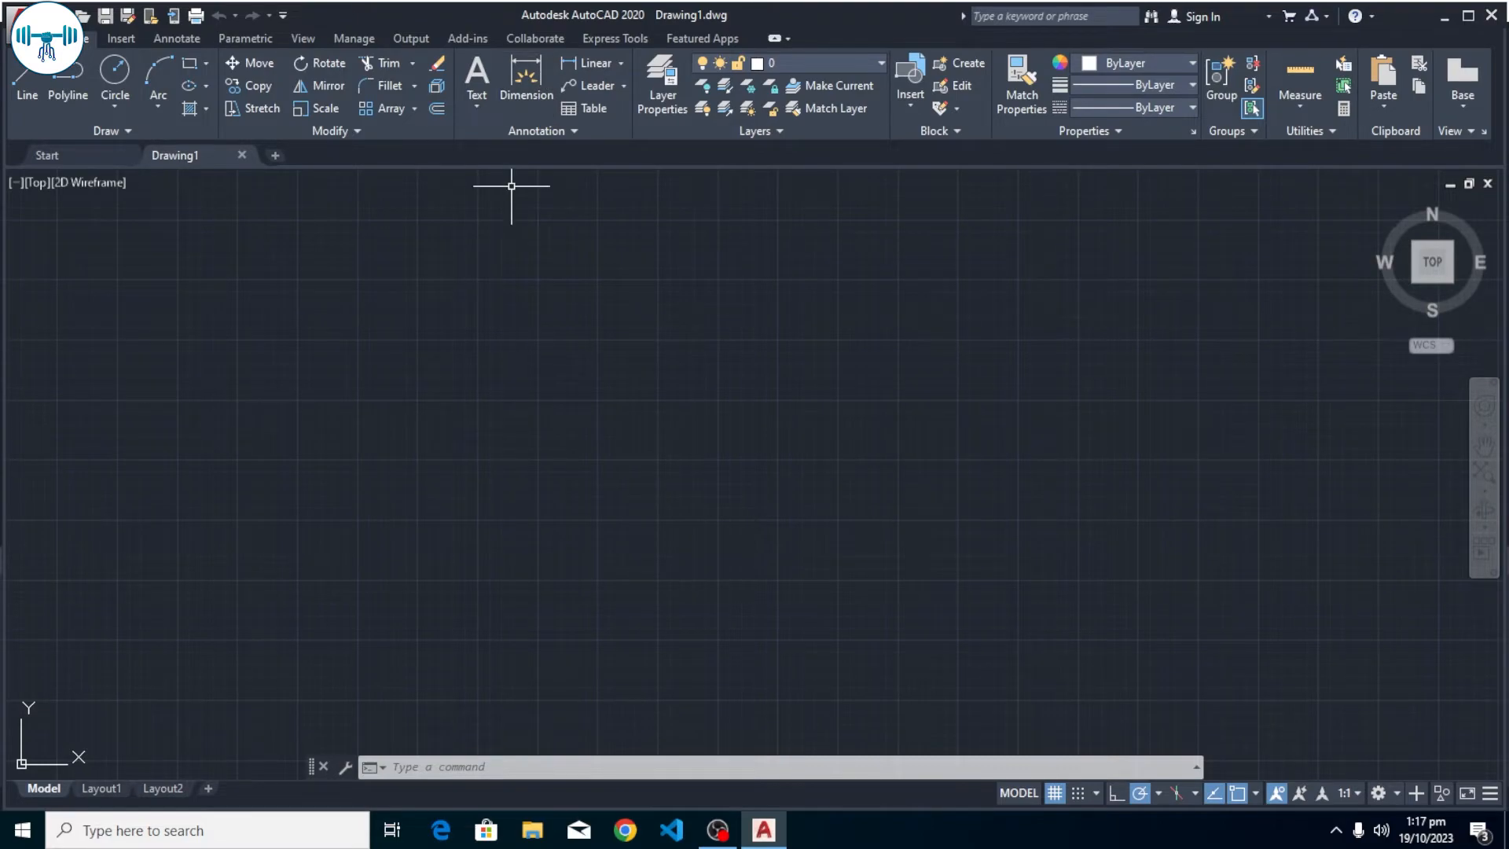
click(518, 134)
- Look through the available object colors and lineweights, leaving both properties set to ByLayer
click(1193, 64)
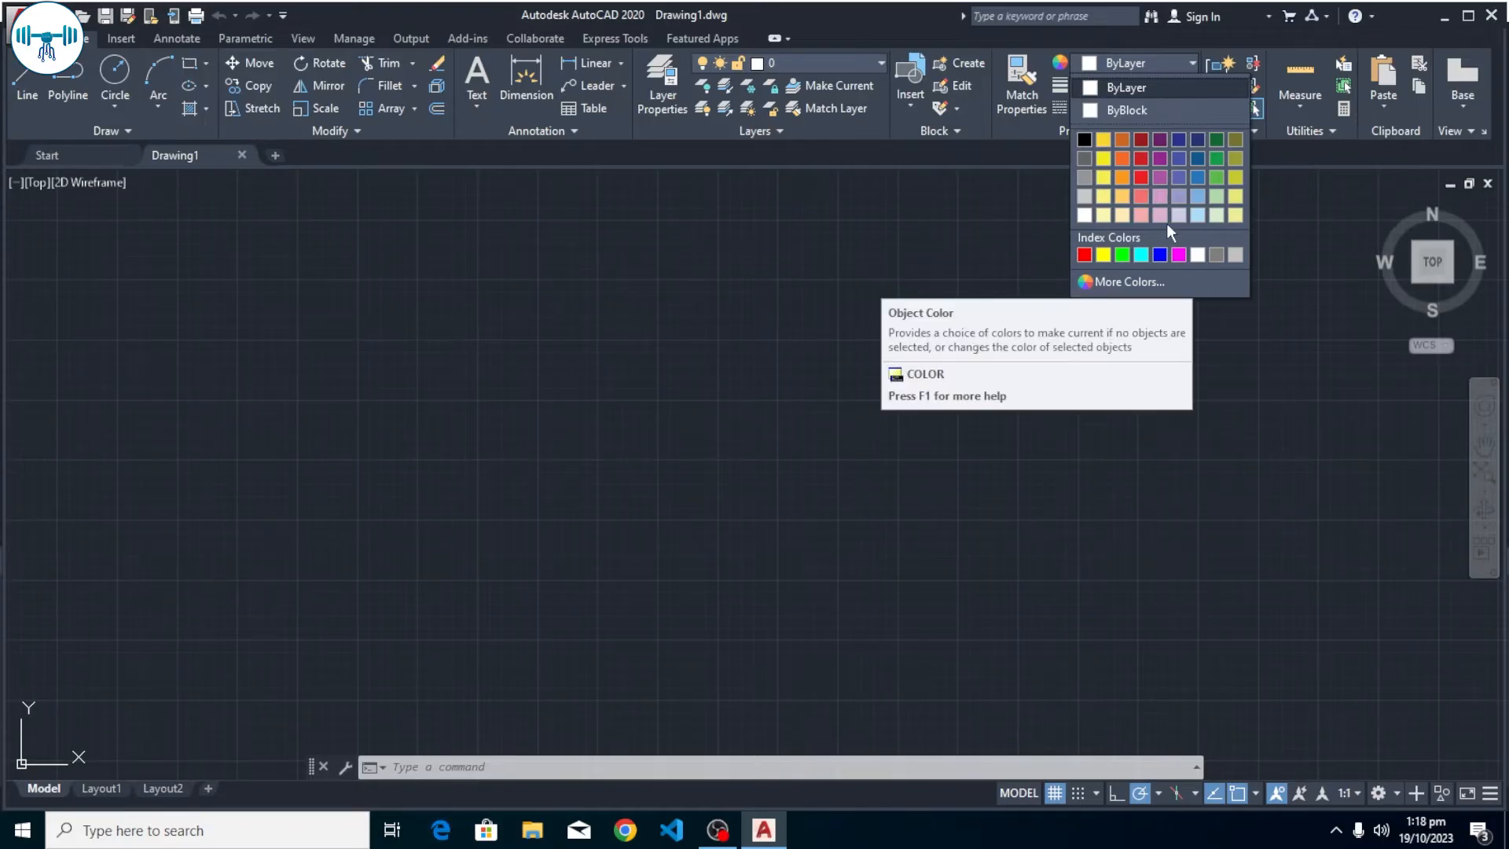
click(1171, 60)
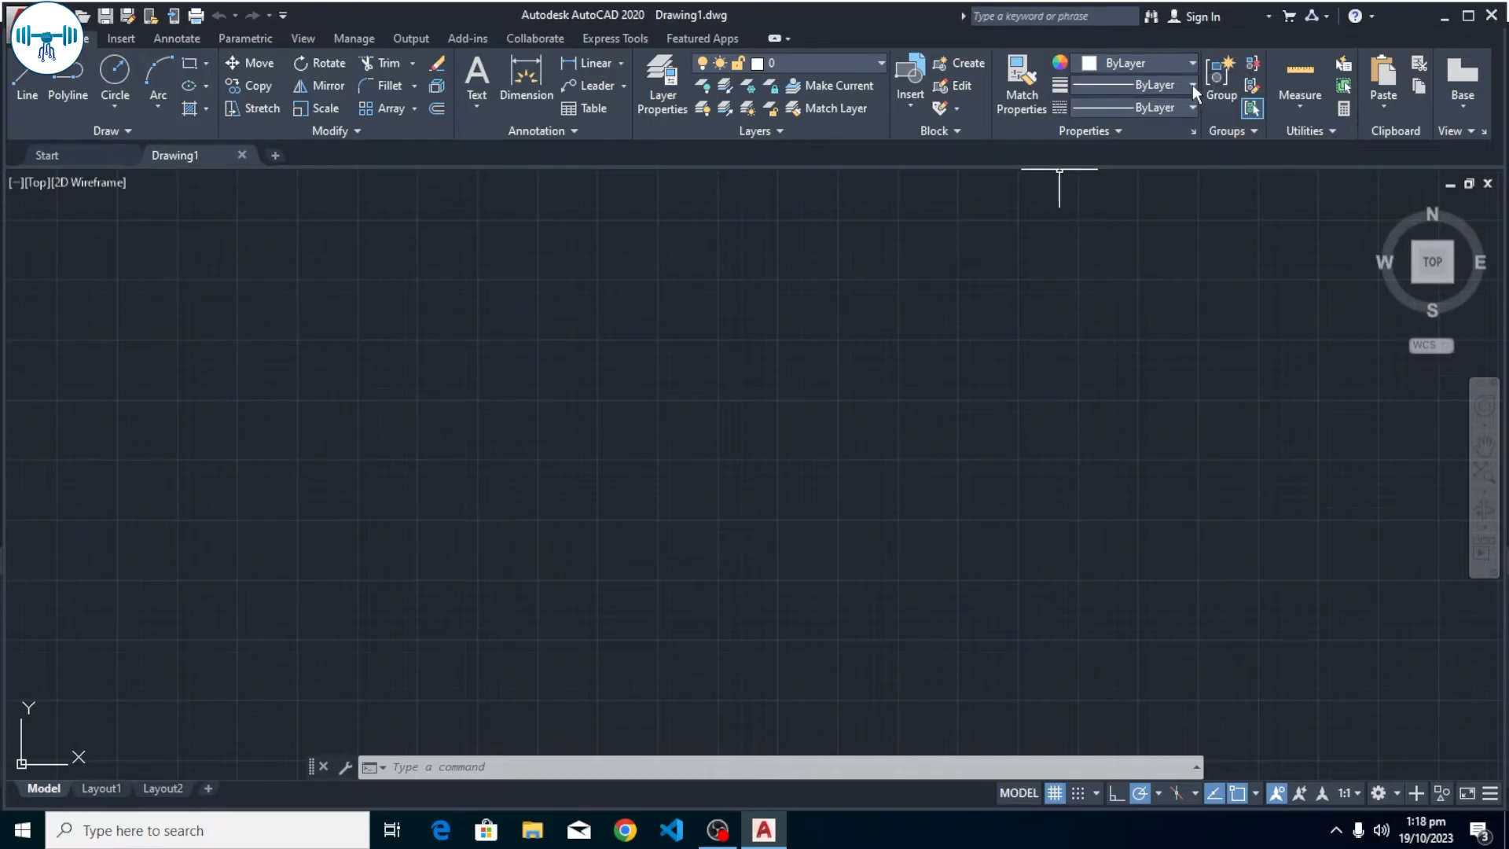
click(1191, 85)
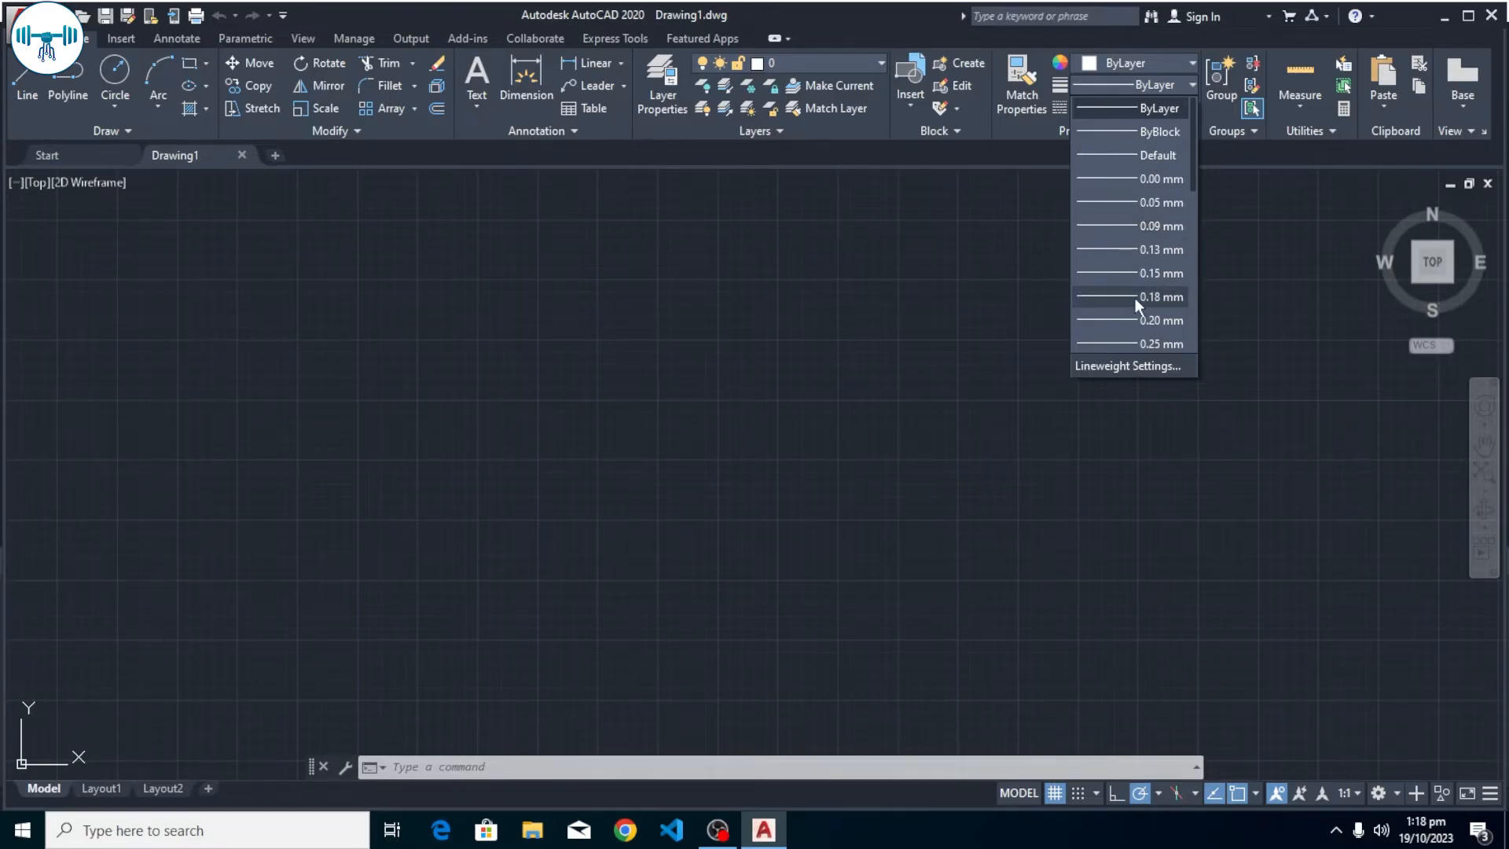
scroll(1135, 299, down, 5)
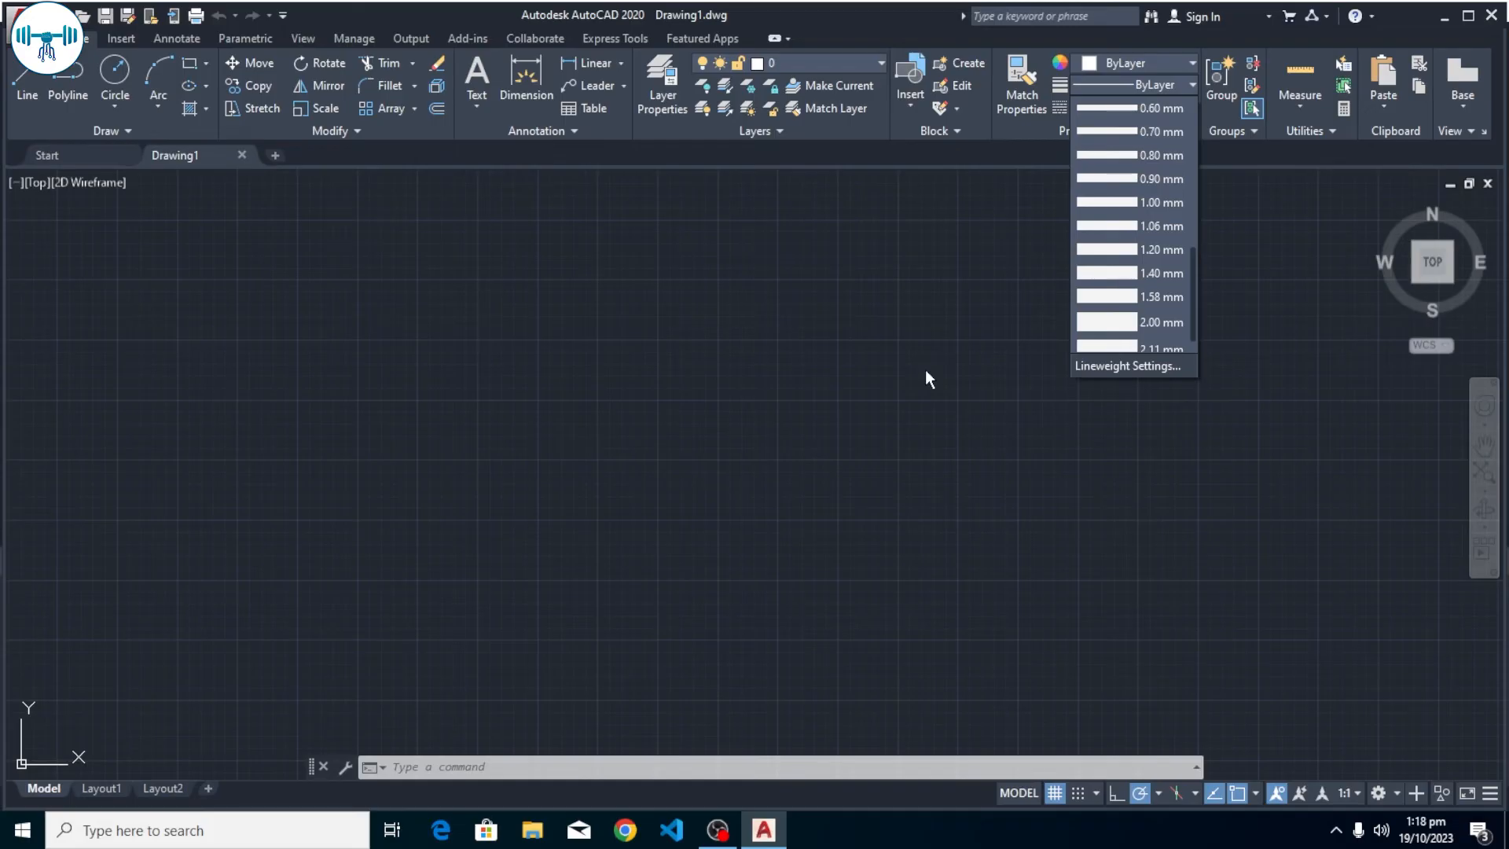
click(926, 370)
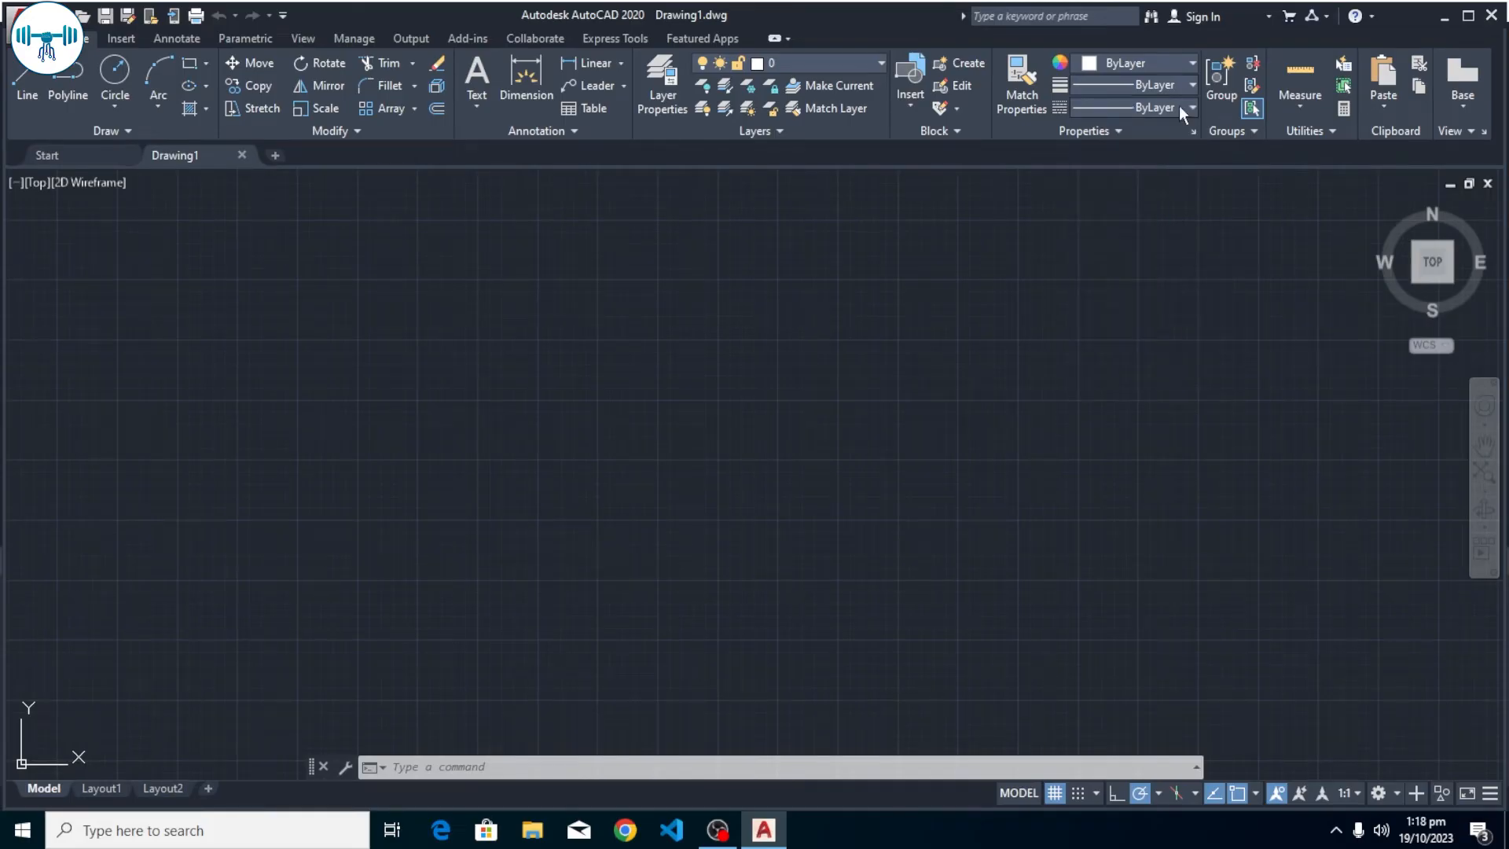
- Open the Linetype Manager and examine the linetypes that can be loaded from acadiso.lin
click(1179, 107)
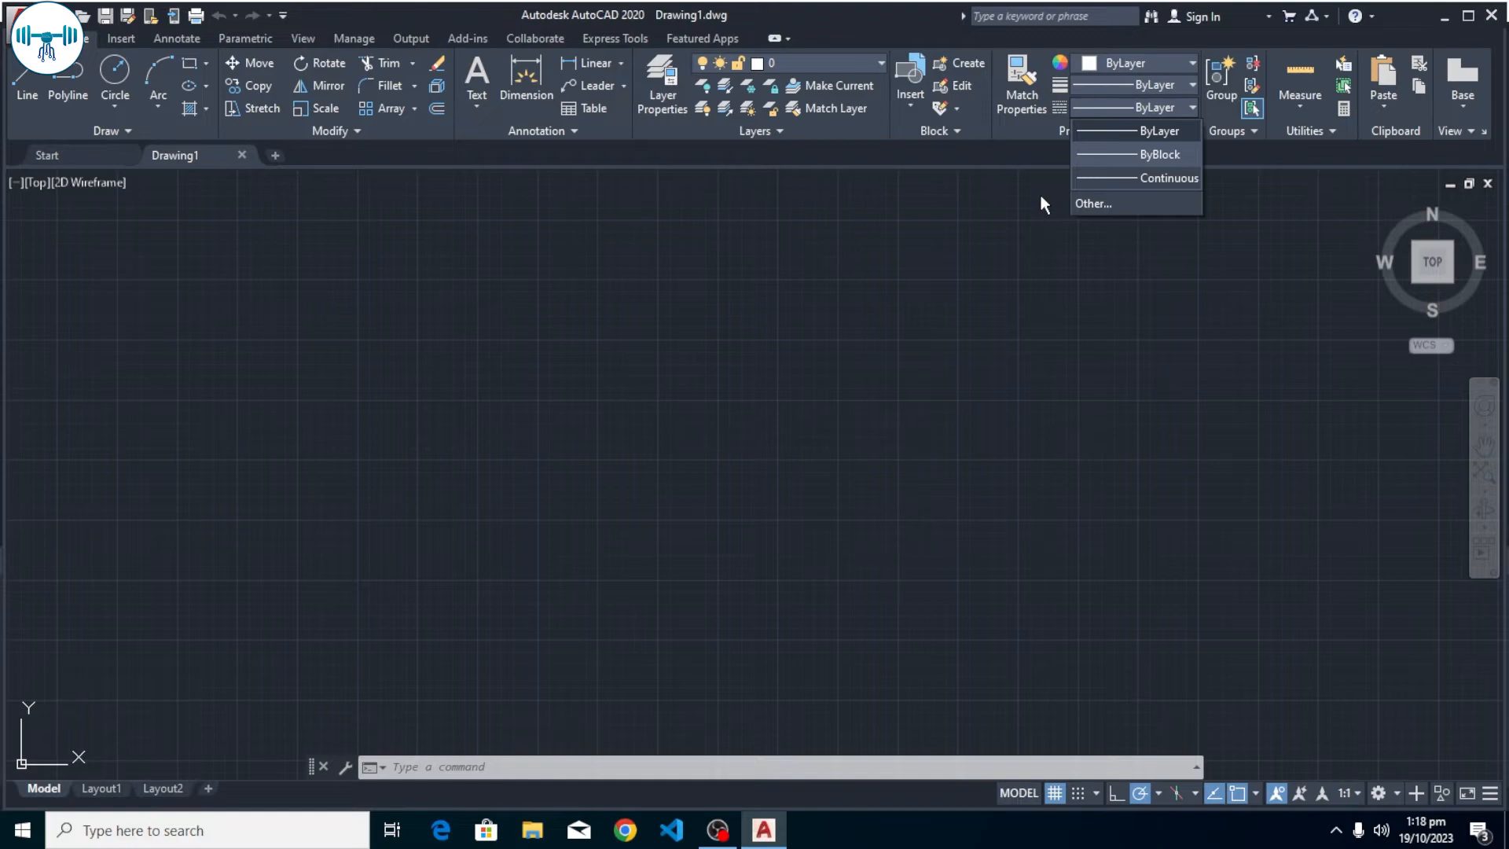
click(1095, 205)
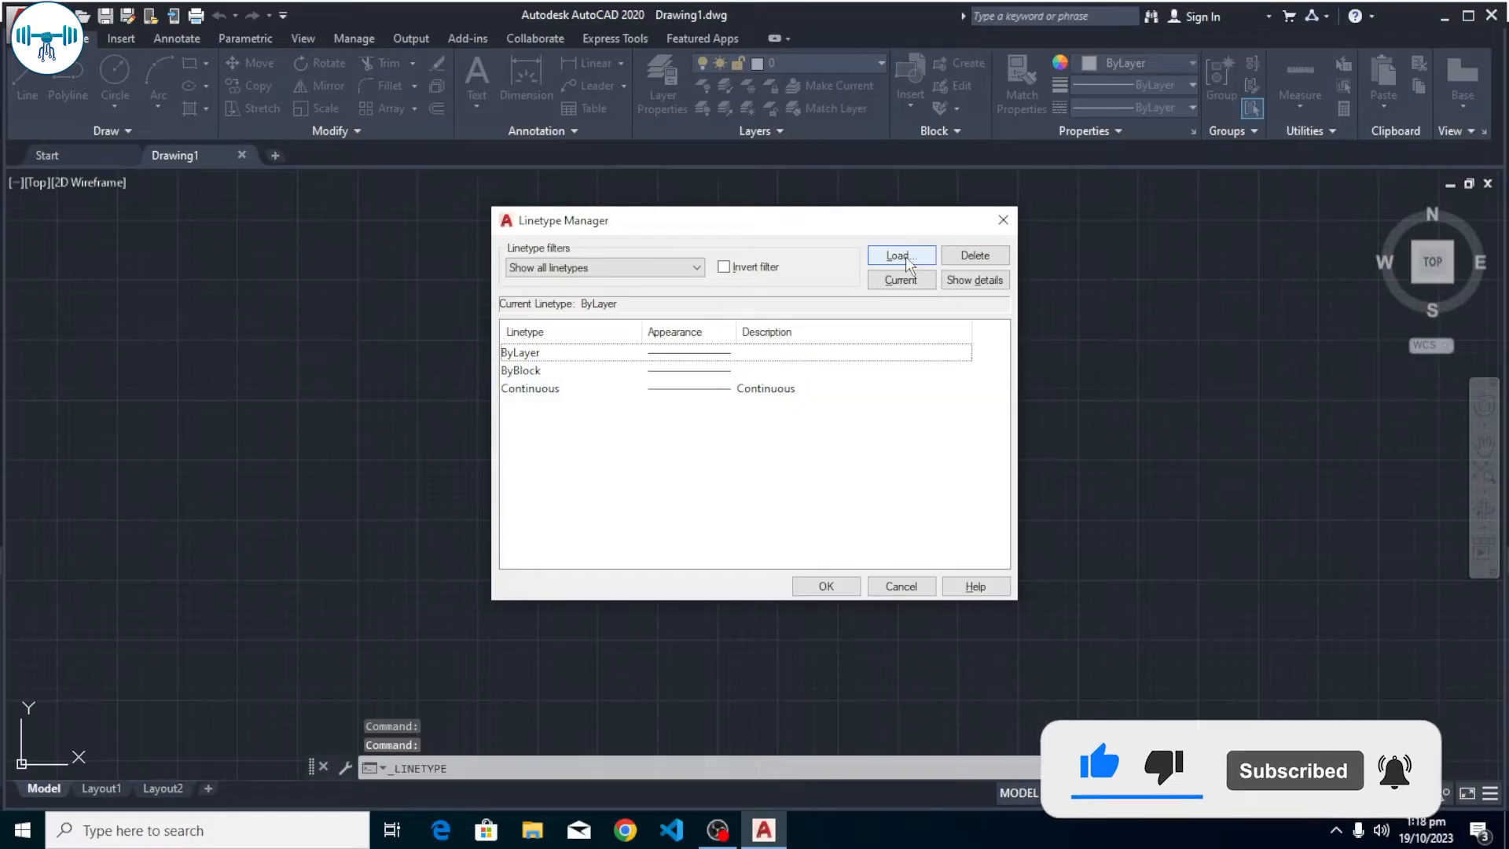
click(902, 257)
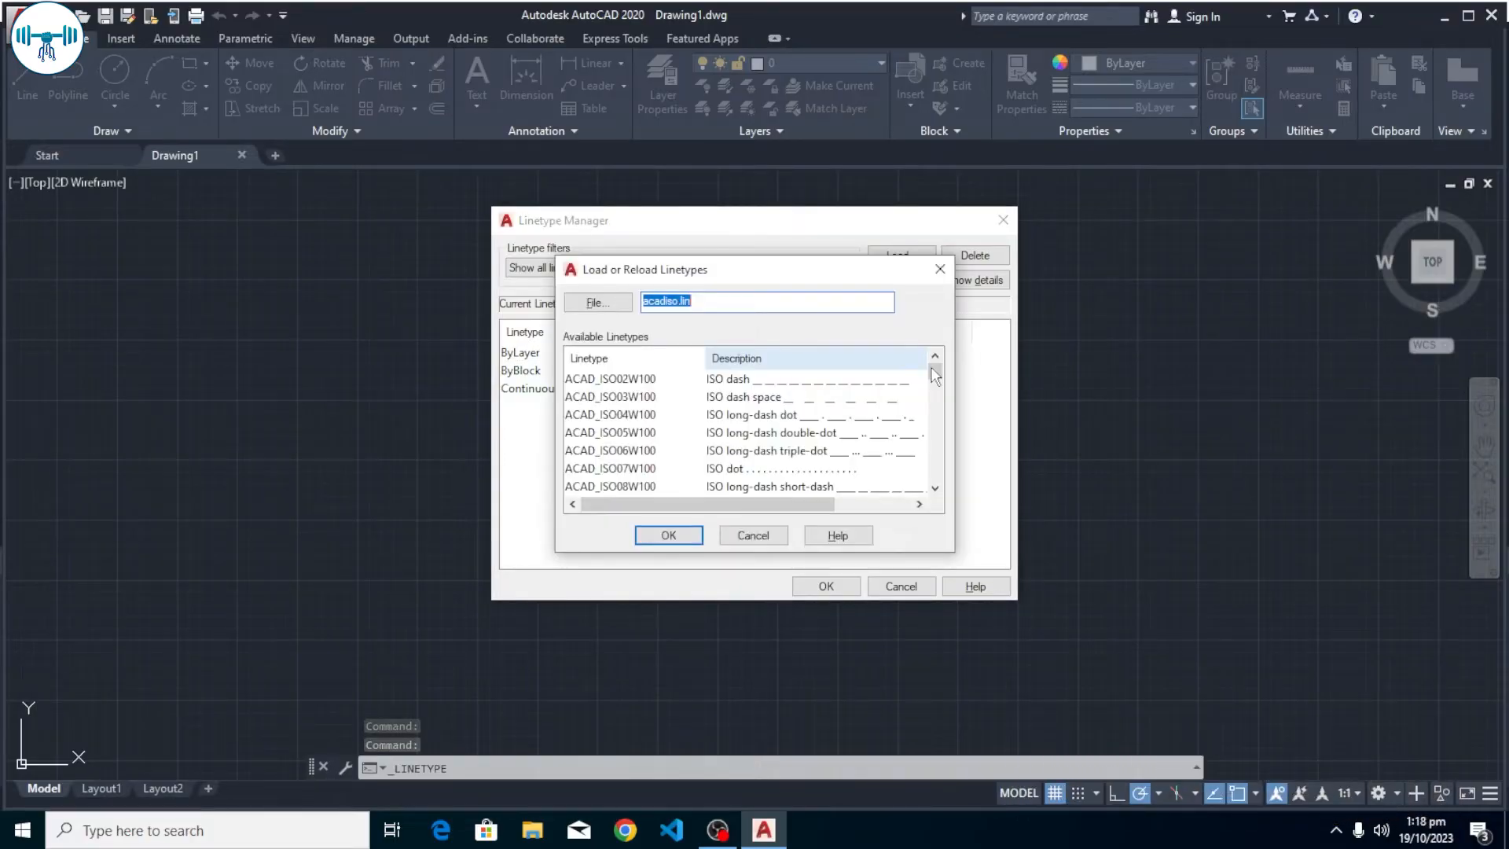
drag(933, 371, 939, 421)
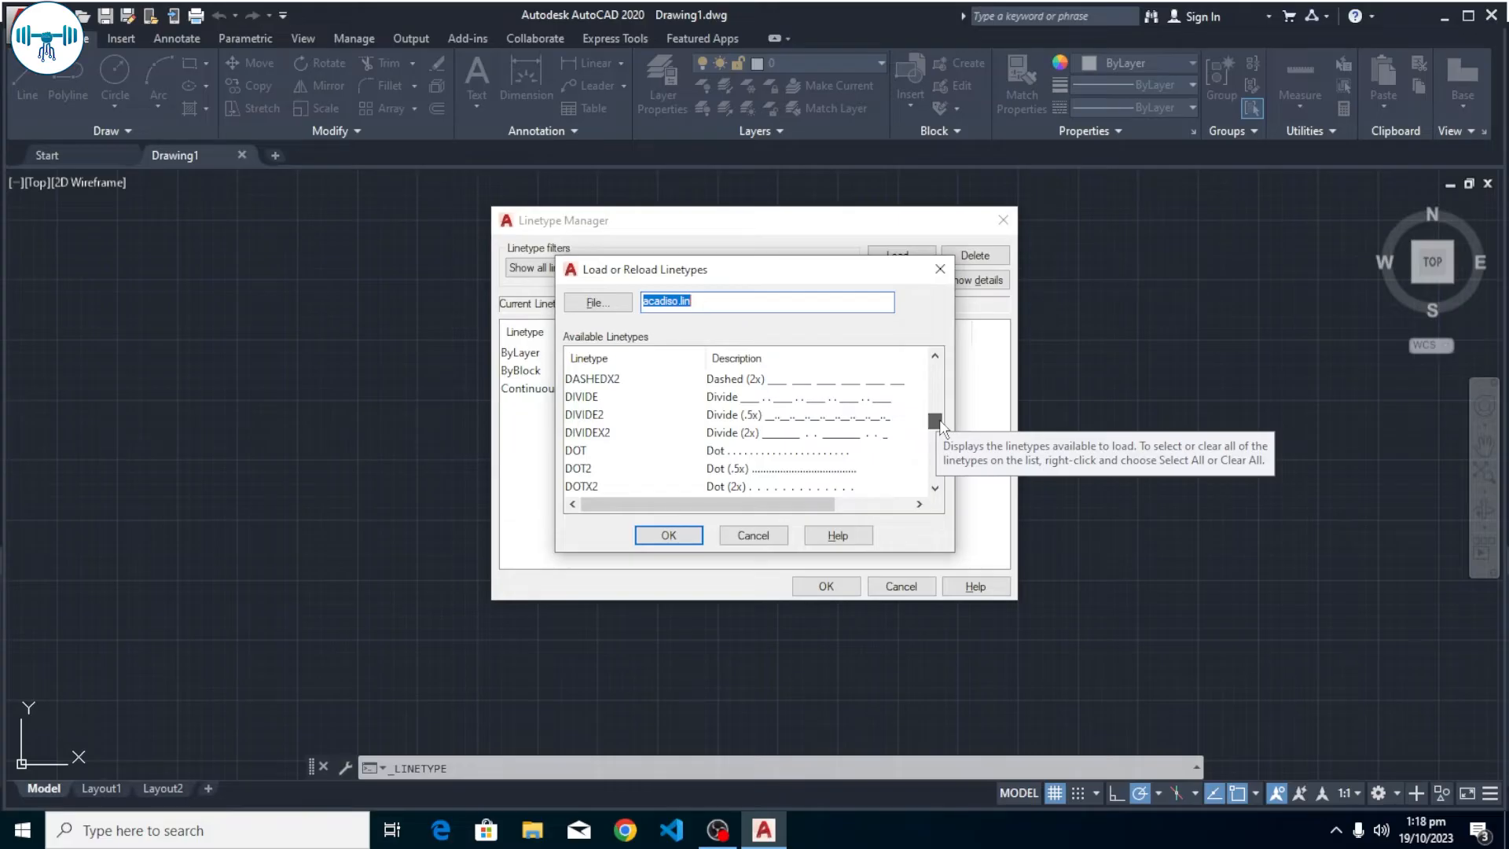
drag(941, 425, 947, 277)
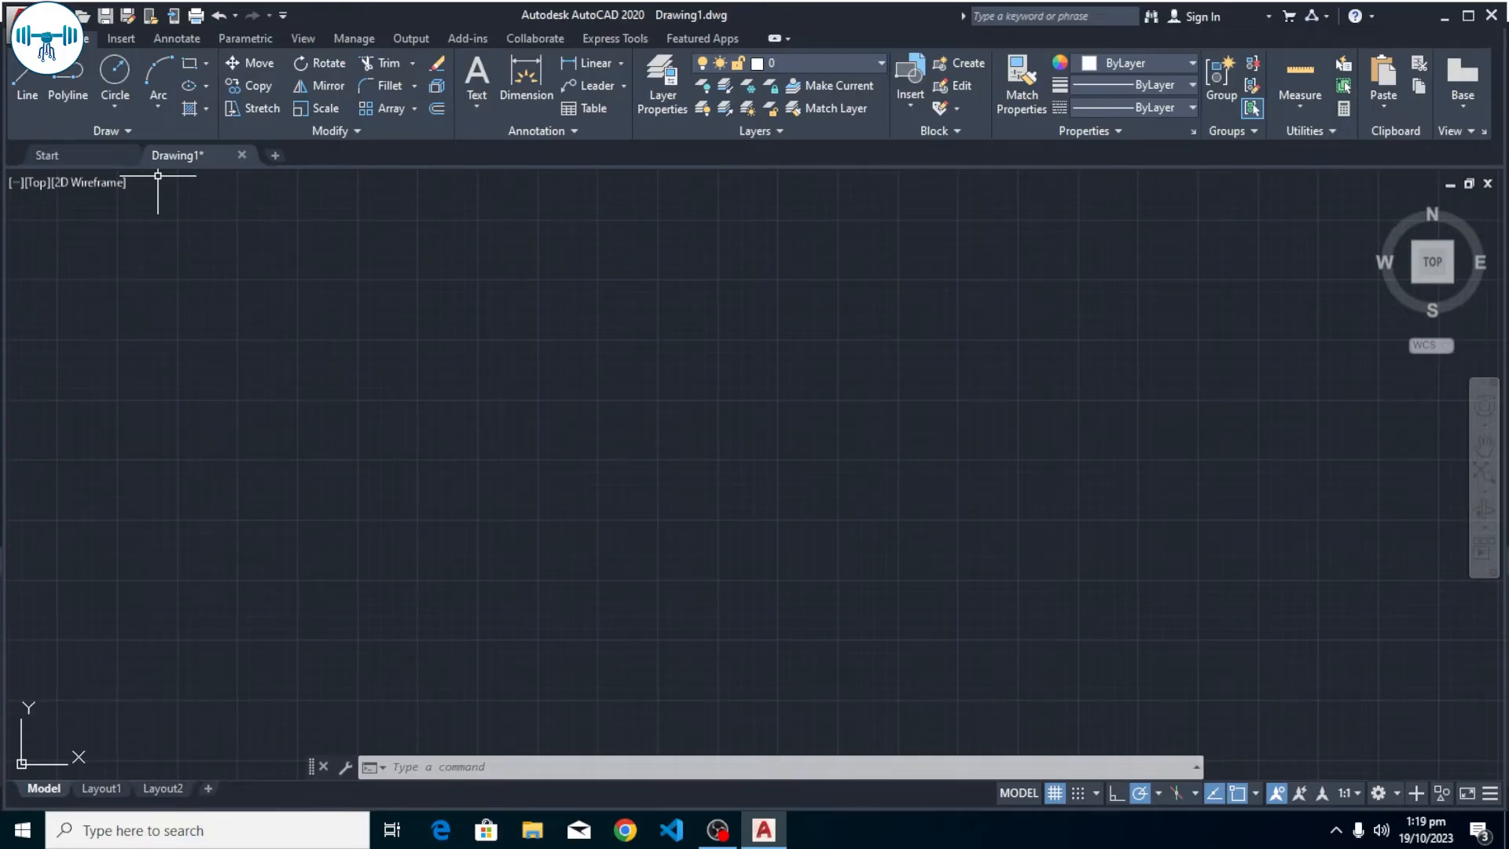
- Review the Insert, Annotate and View tool sets
click(122, 39)
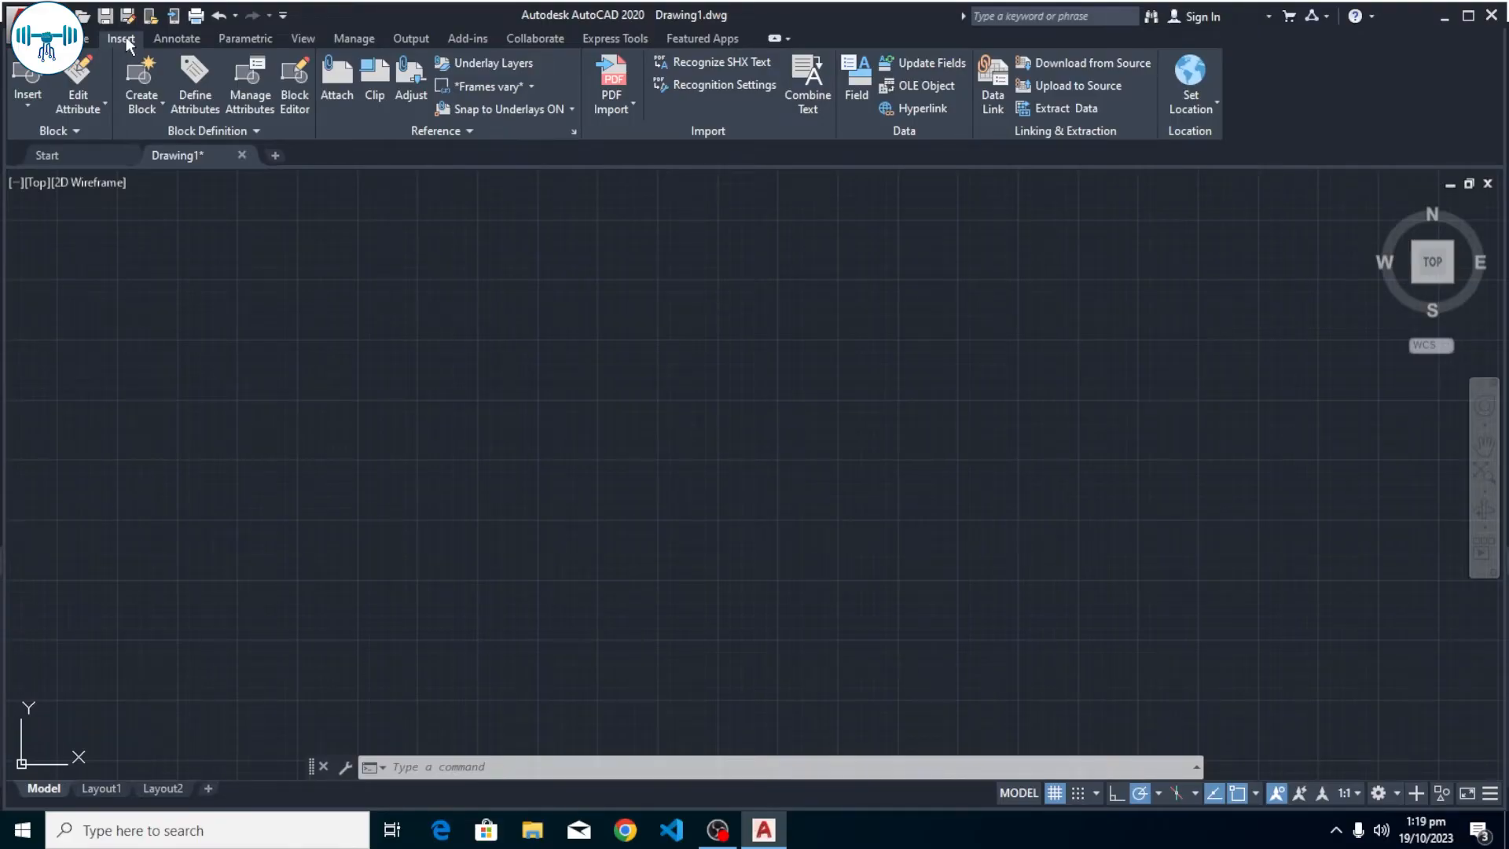
click(177, 38)
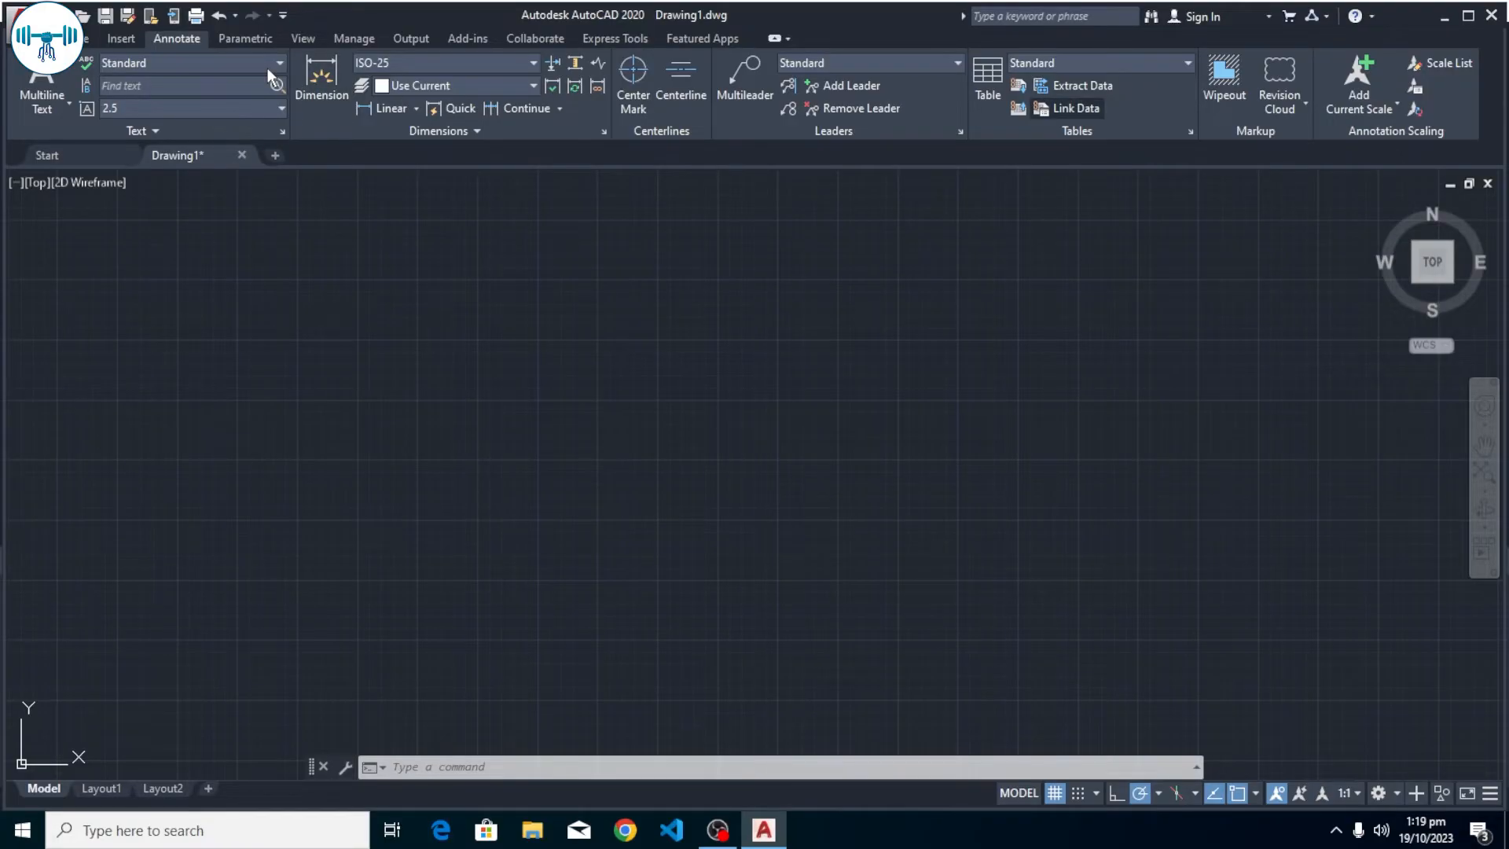
click(304, 38)
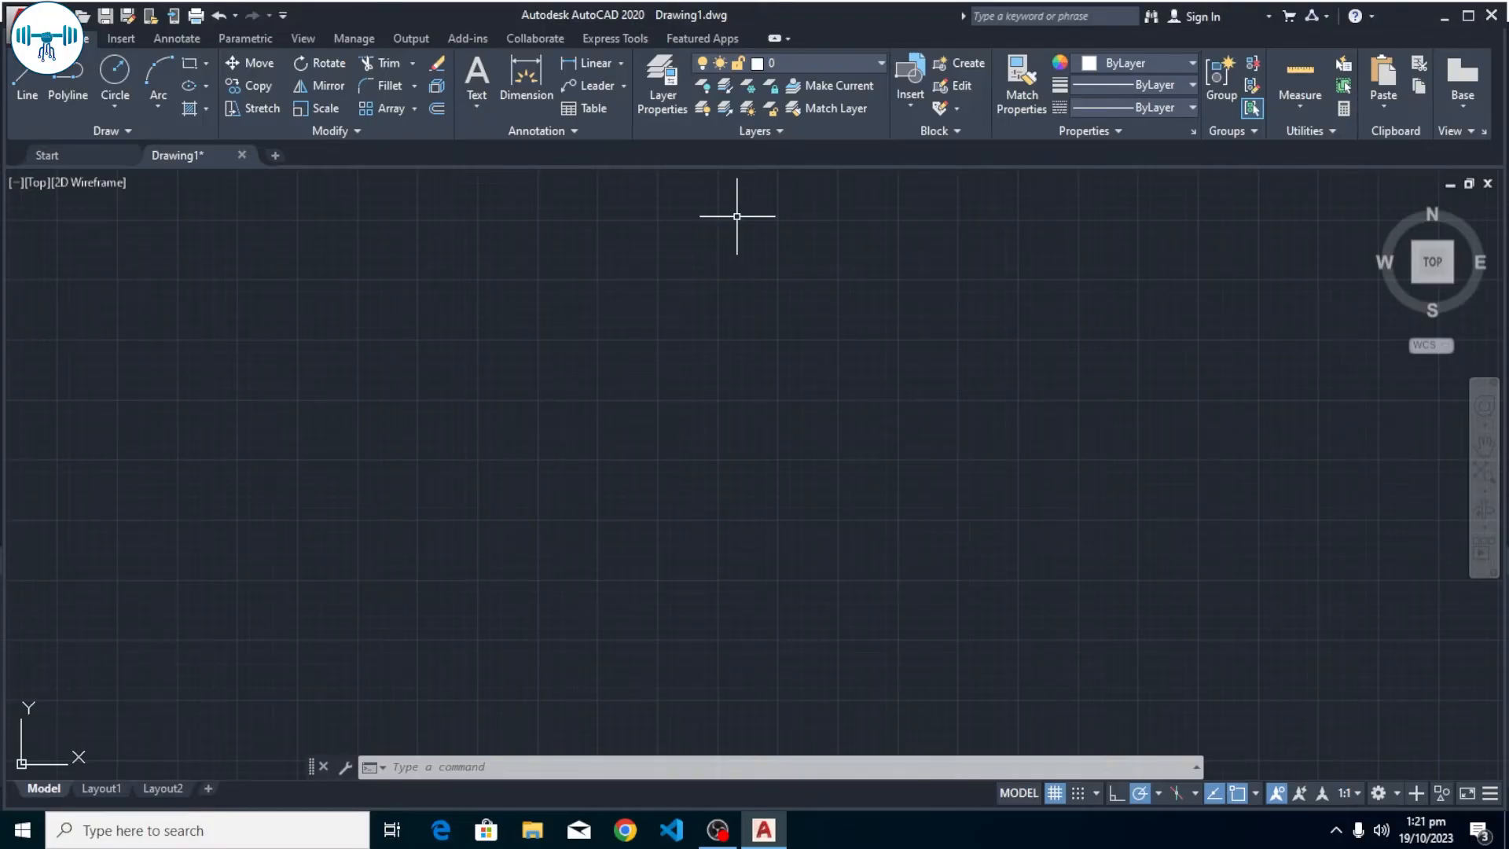
- Draw a closed four-sided figure with Line and a circle with a radius of about 363 near its right side
text(l)
key(Return)
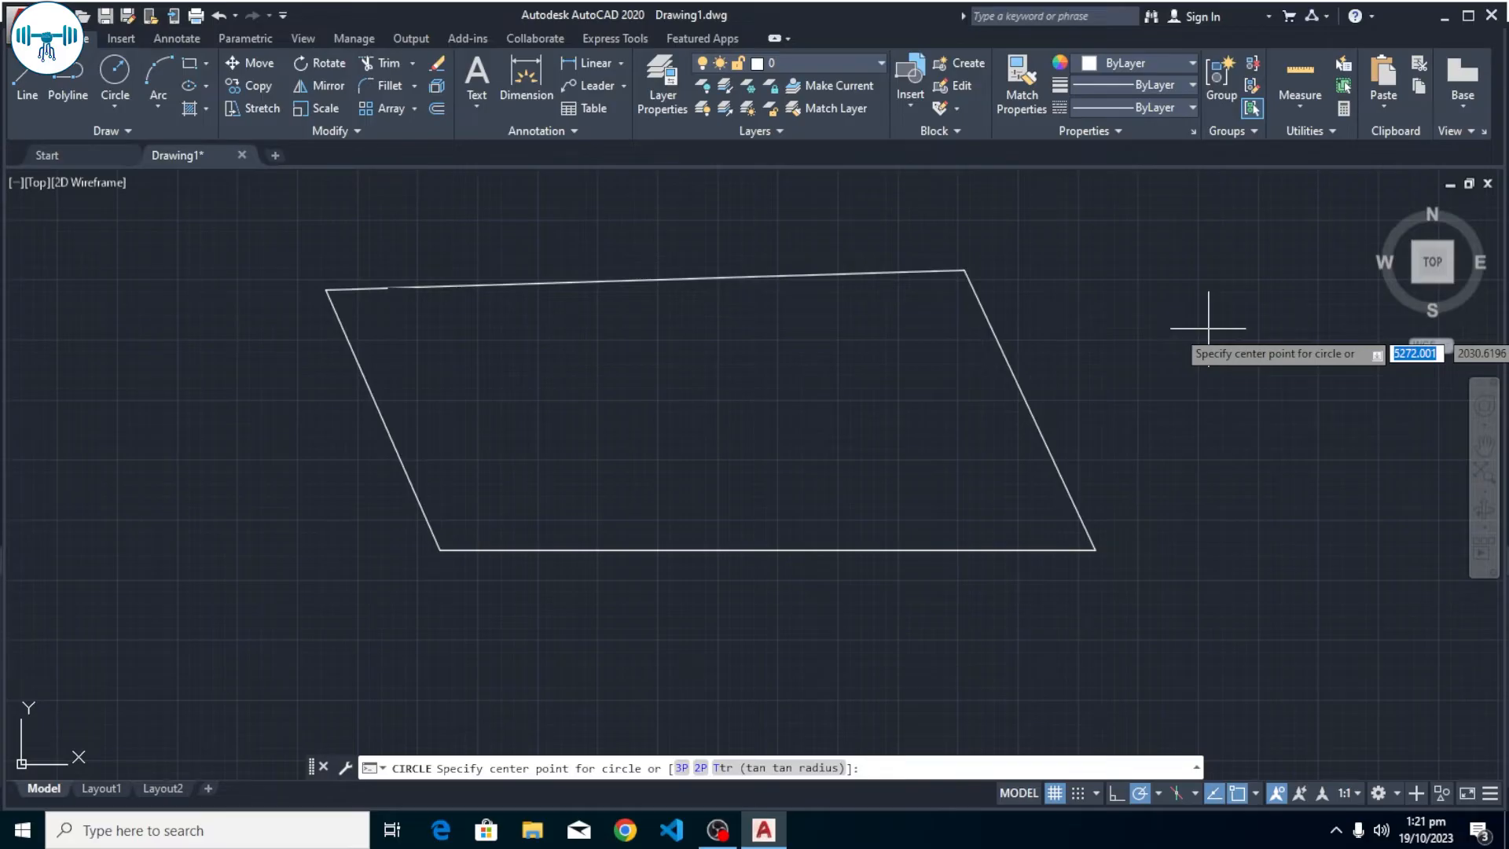
click(1220, 321)
click(1140, 357)
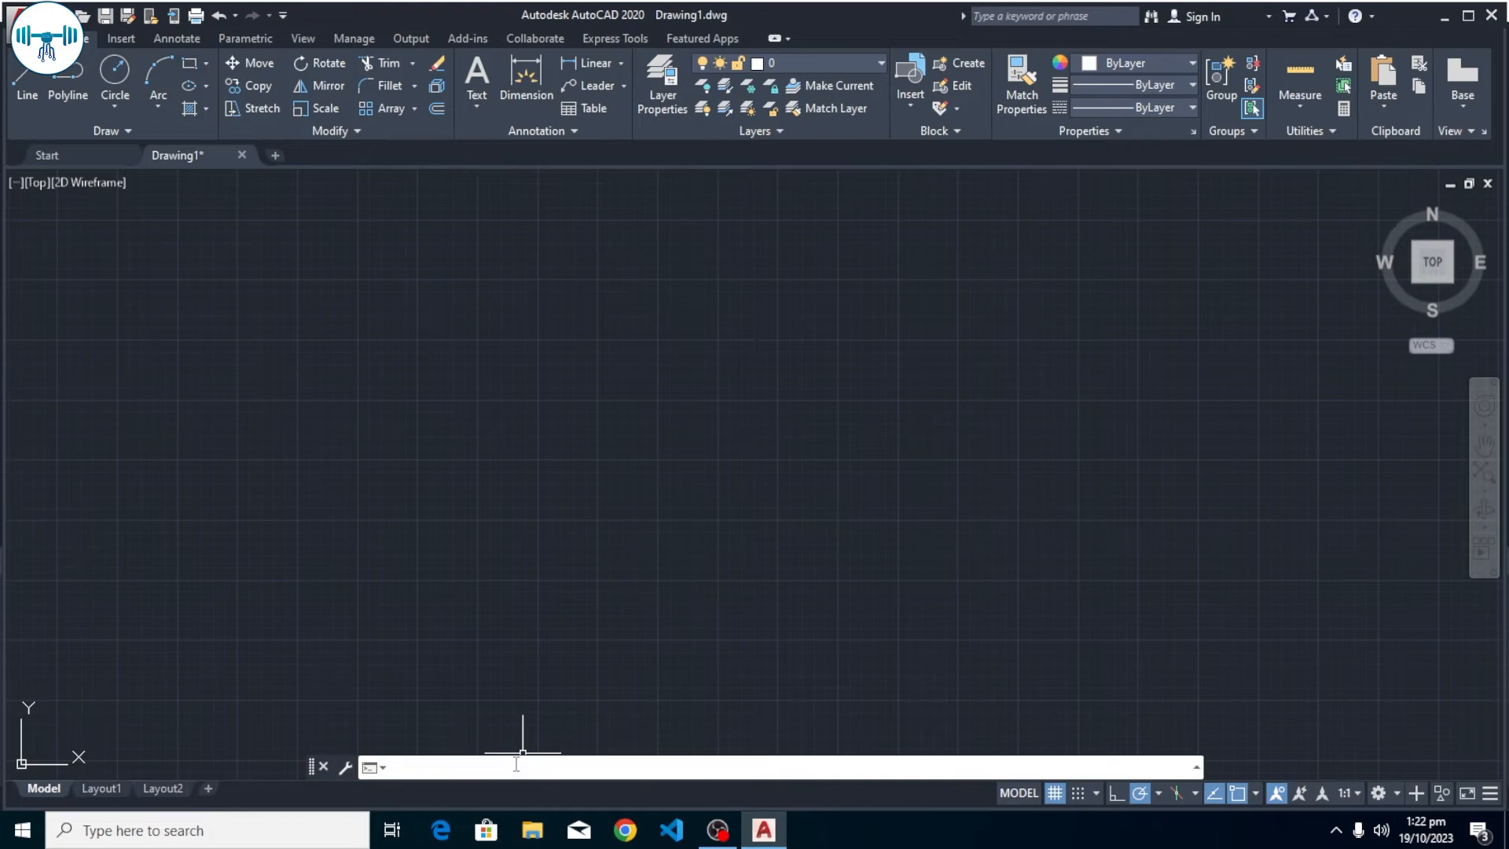
text(line)
key(Return)
click(345, 321)
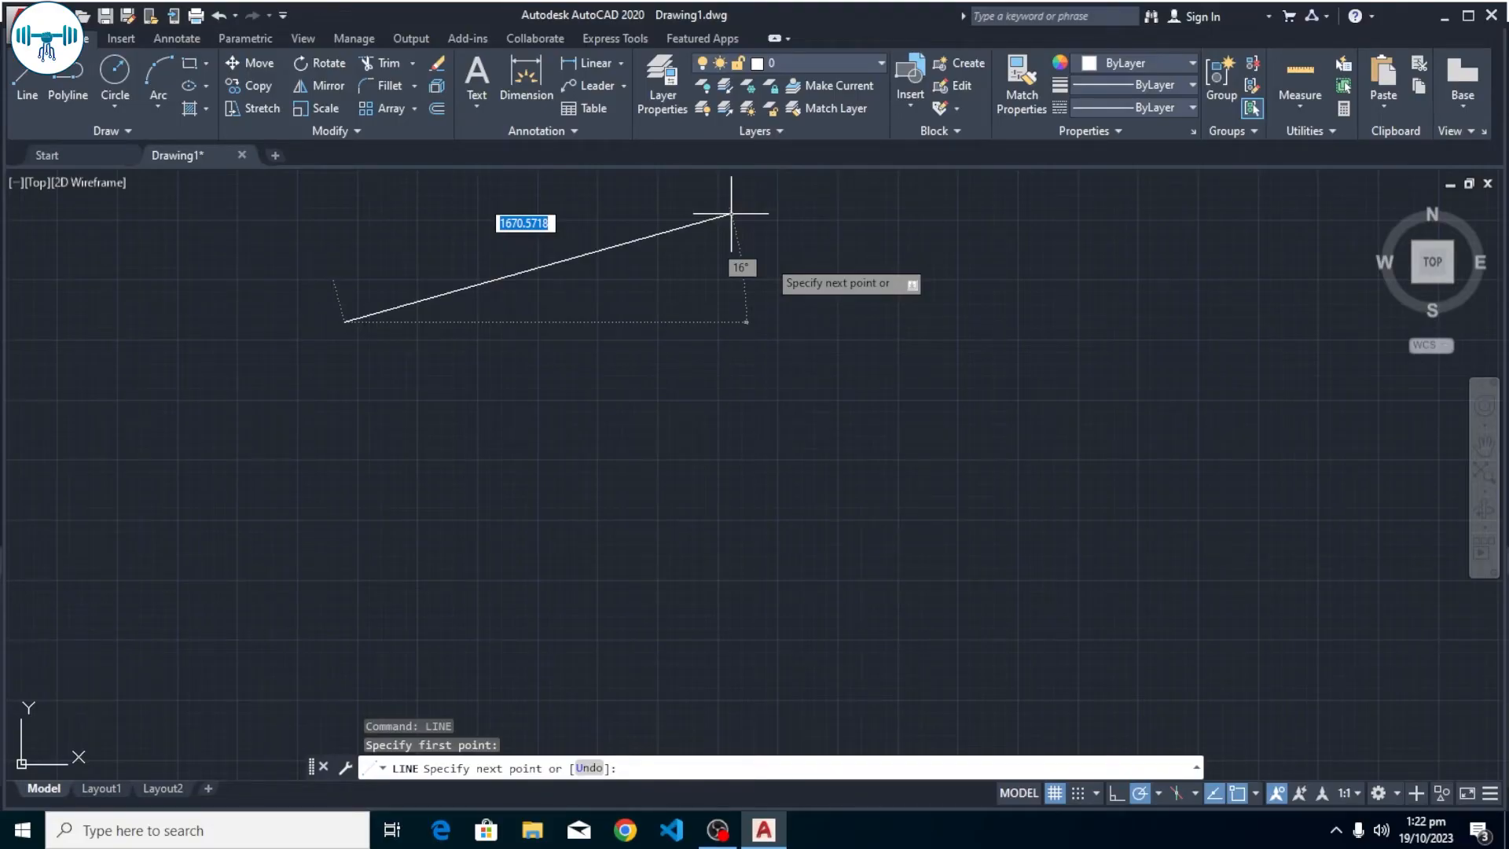
key(Escape)
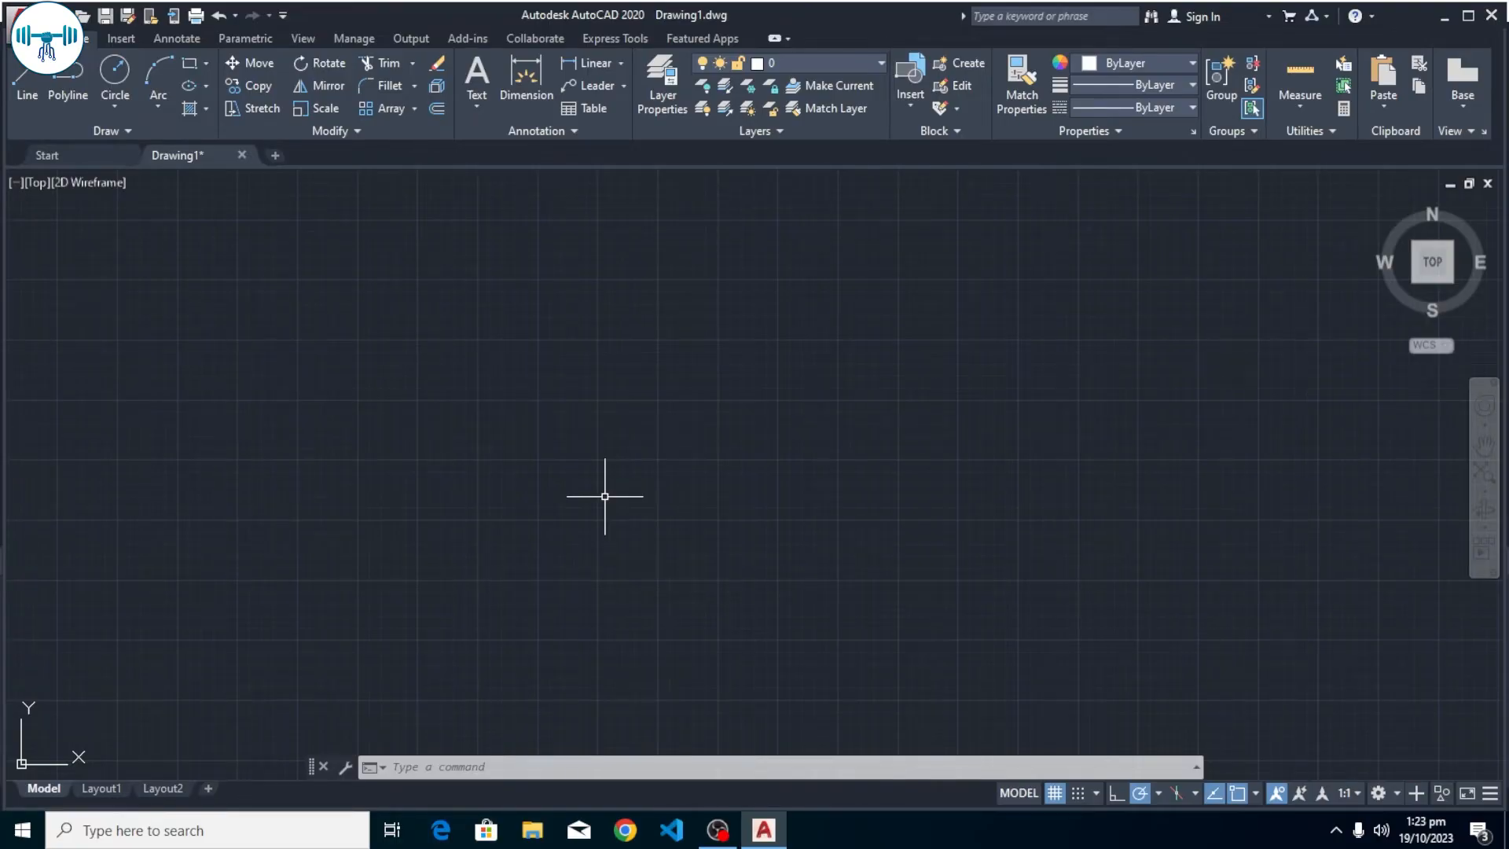
- Try to draw a circle, replacing the radius entry of 20 with the Diameter option
text(c)
key(Return)
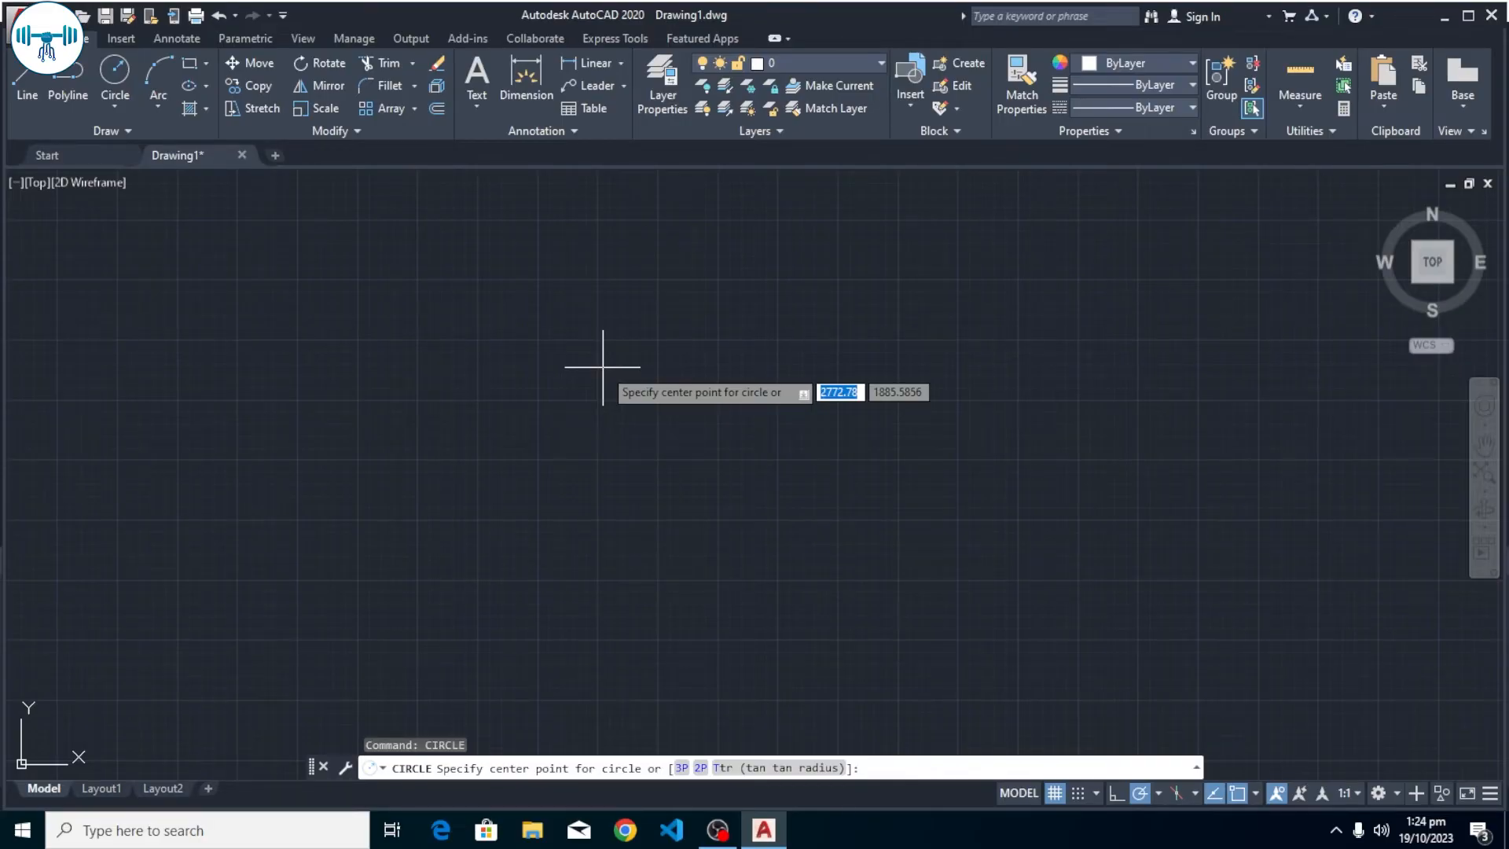
click(574, 353)
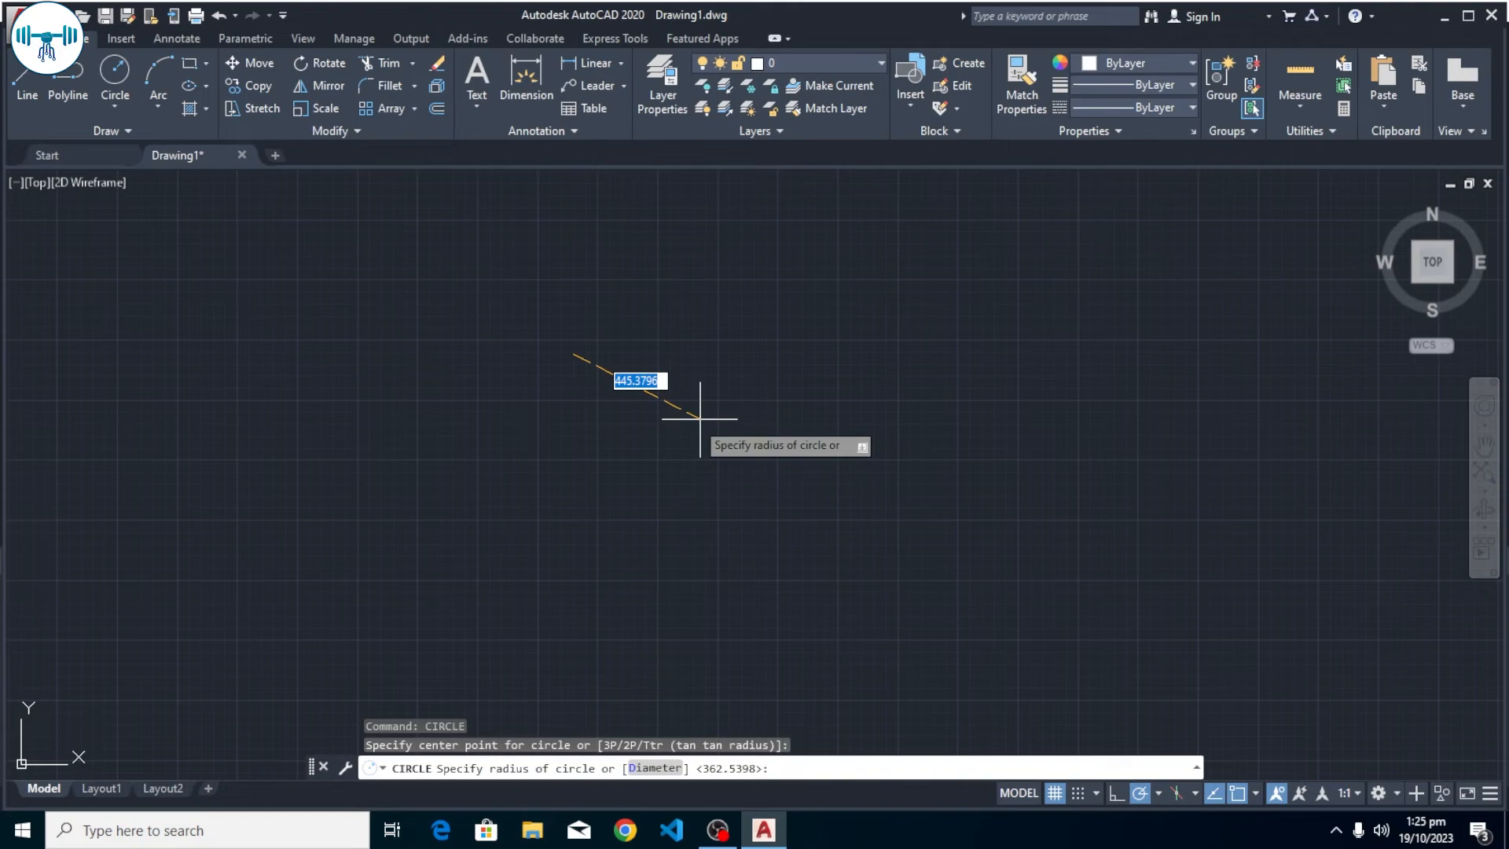
text(20)
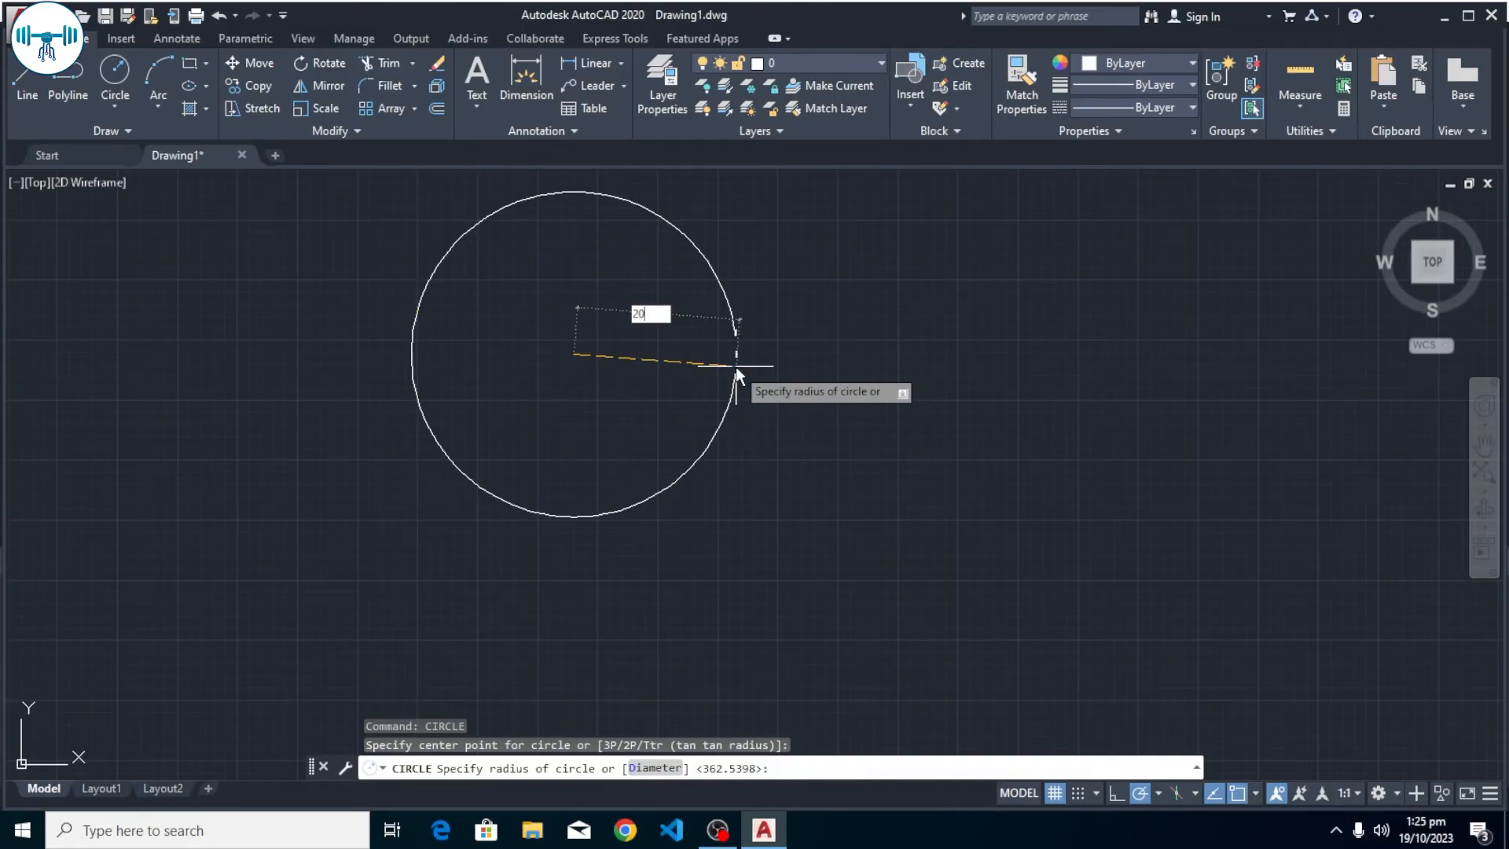
key(BackSpace)
key(BackSpace)
text(d)
key(Return)
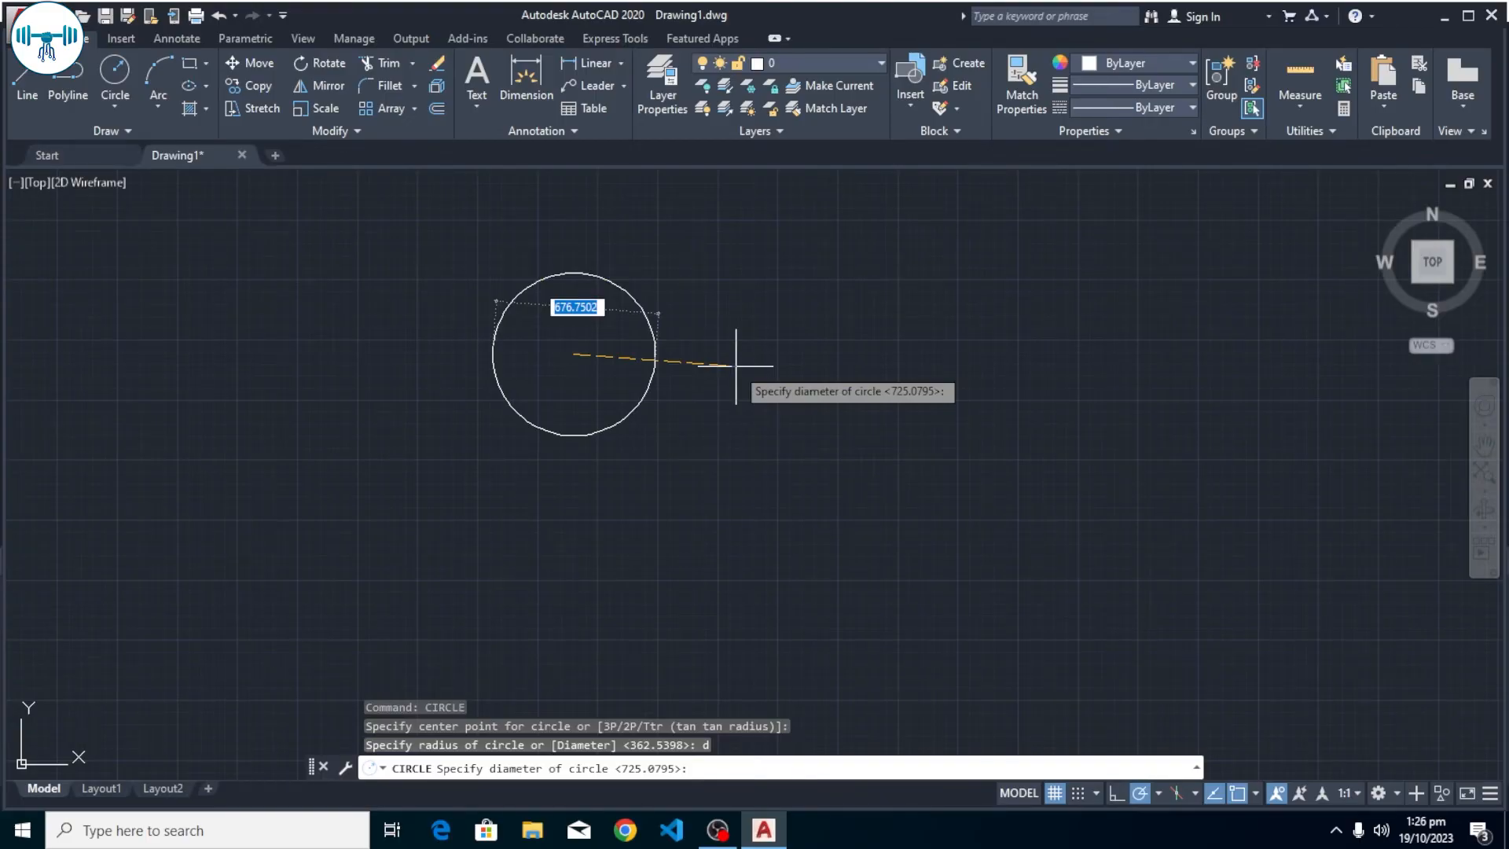
key(Escape)
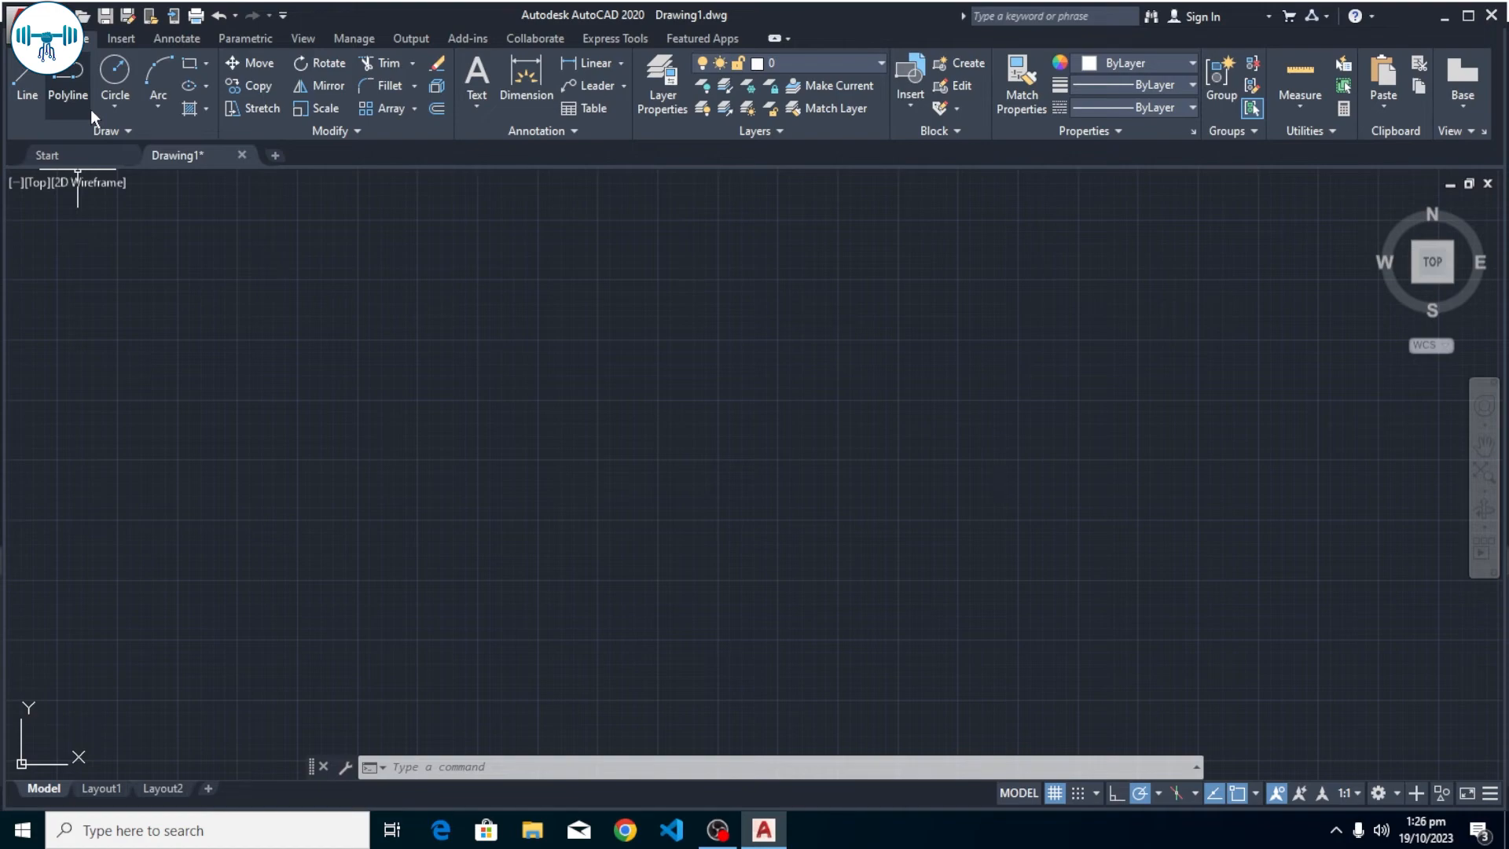
- Draw a circle of radius 20 and a second circle of diameter 40 to its right
click(115, 75)
click(641, 429)
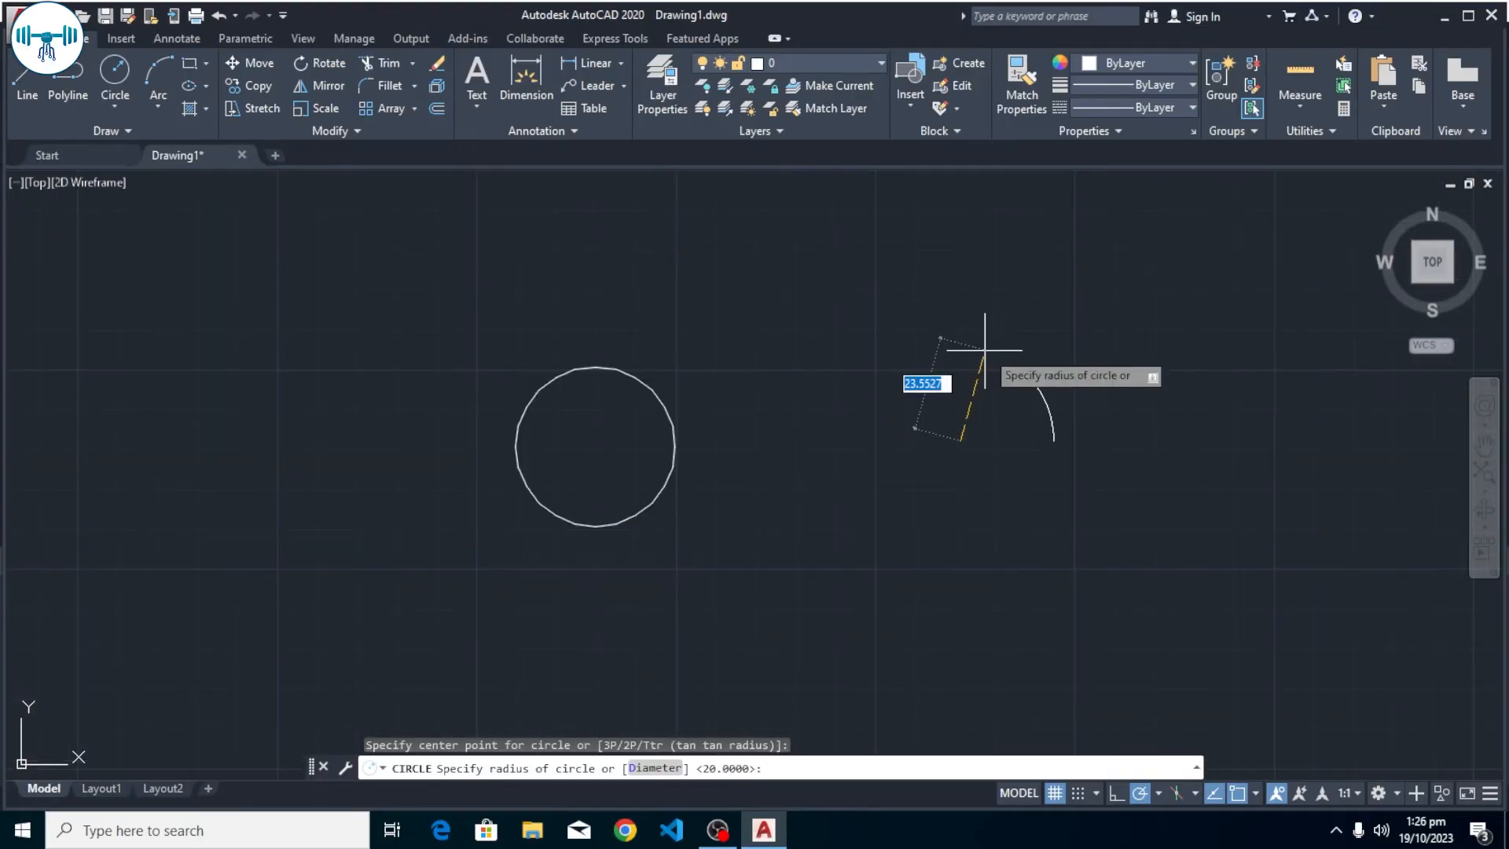
text(d)
key(Return)
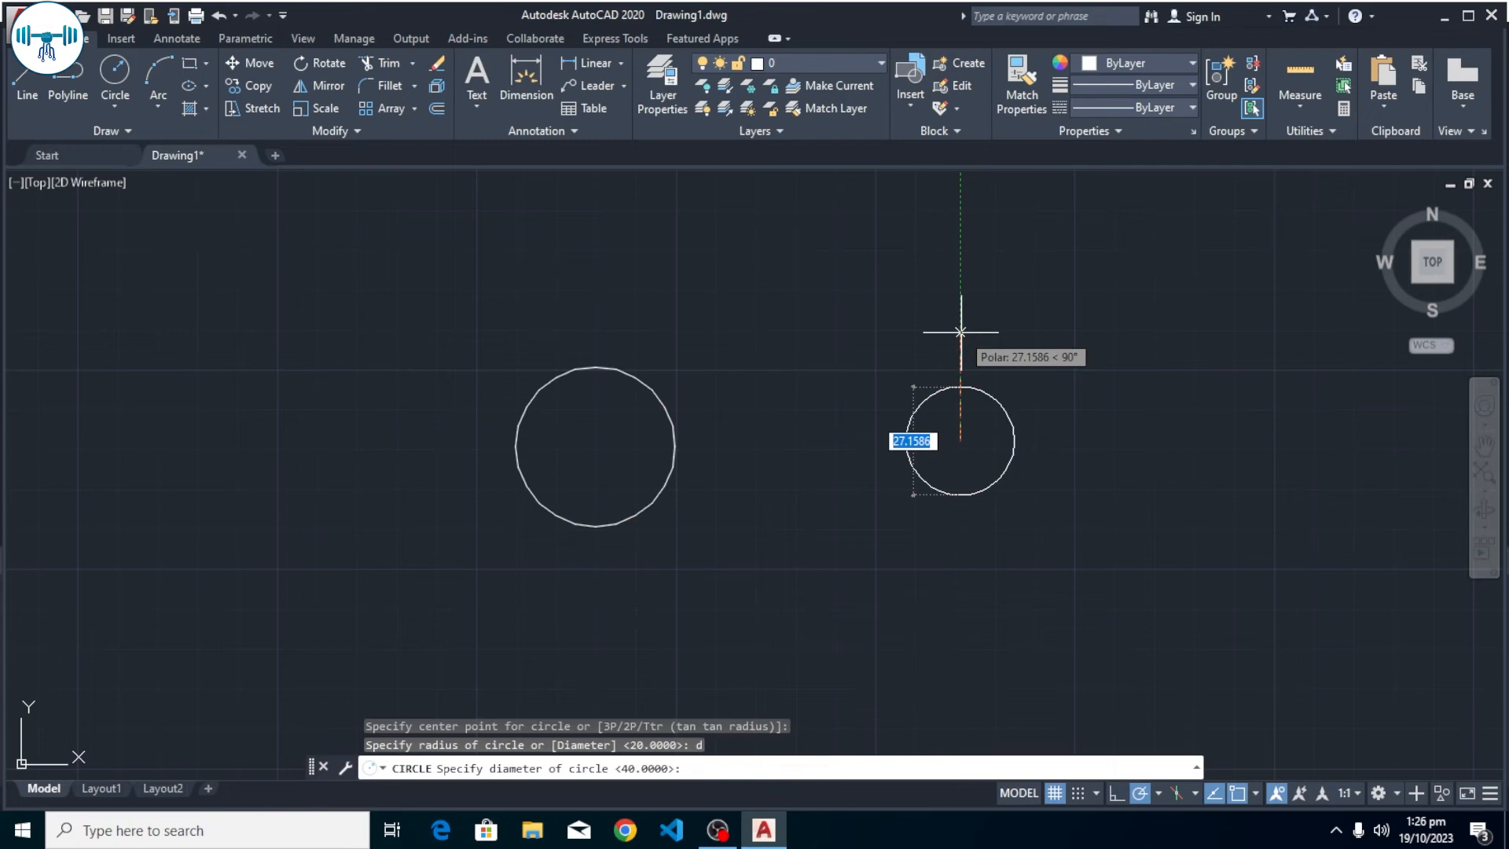
key(Return)
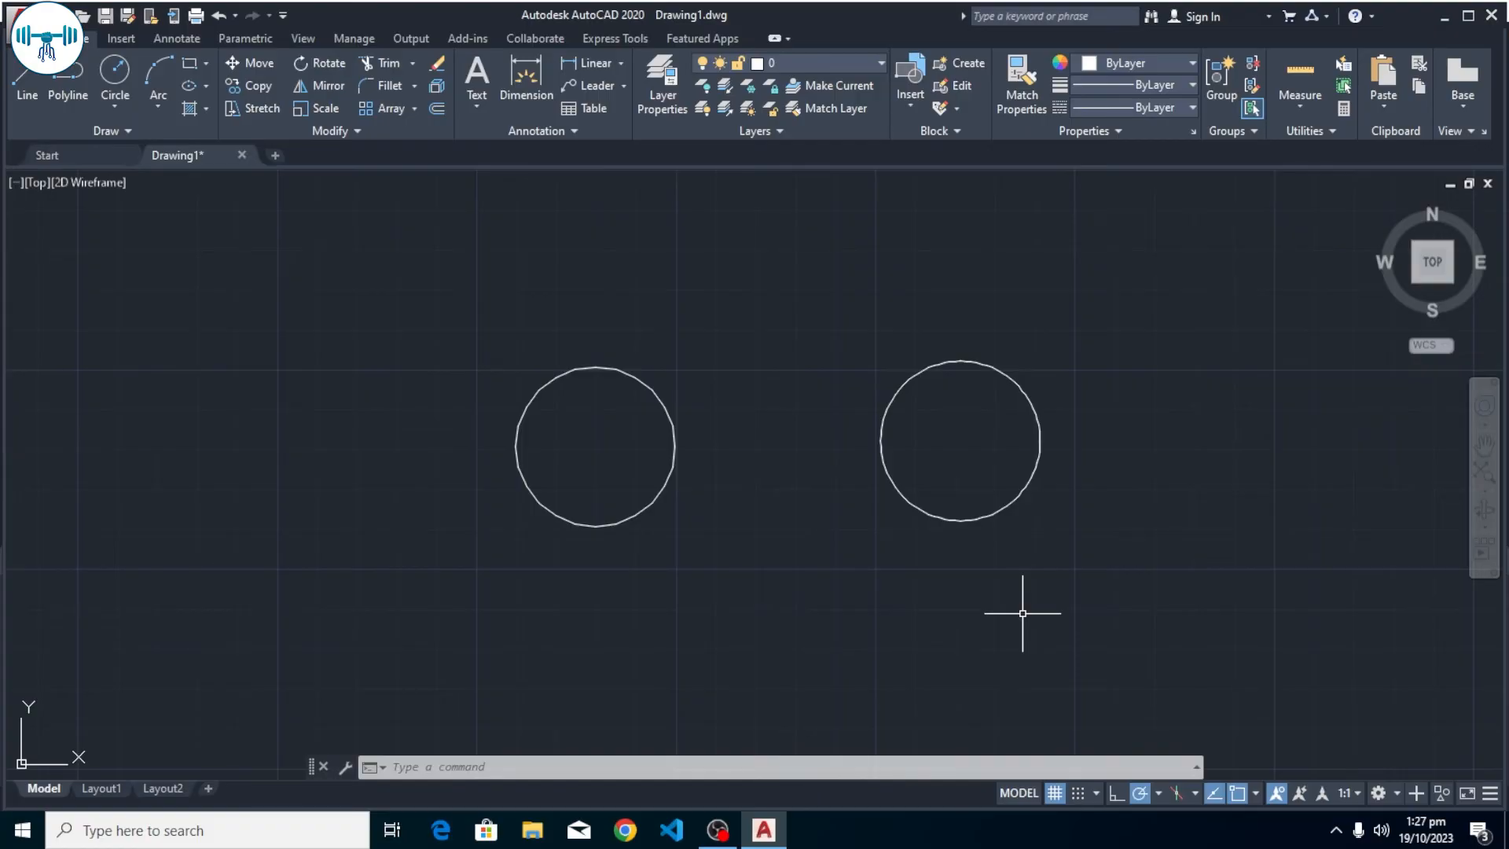
- Add a radius dimension to the left circle
click(621, 63)
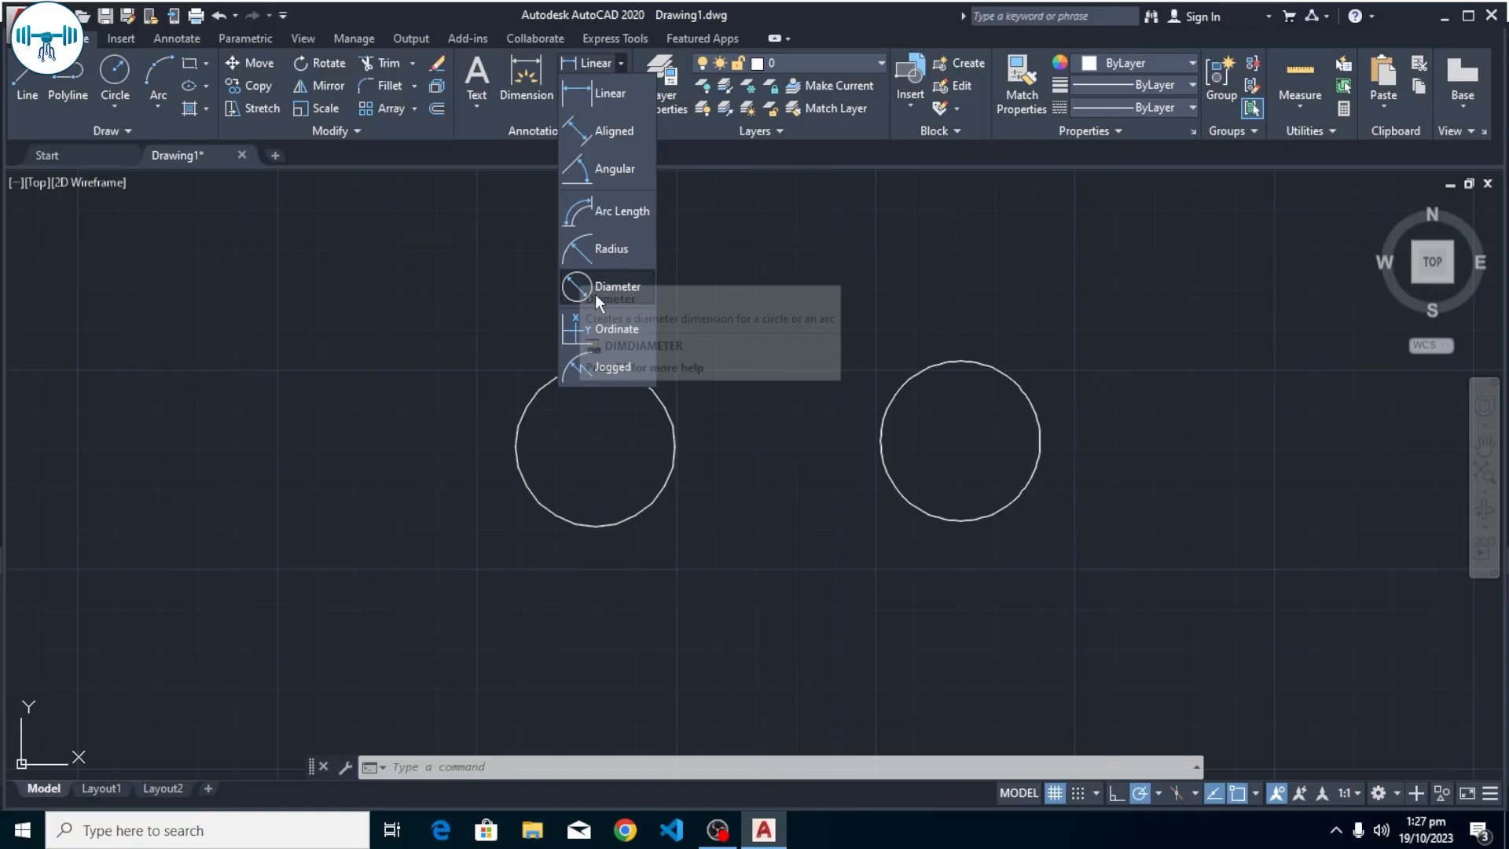
click(612, 249)
click(646, 379)
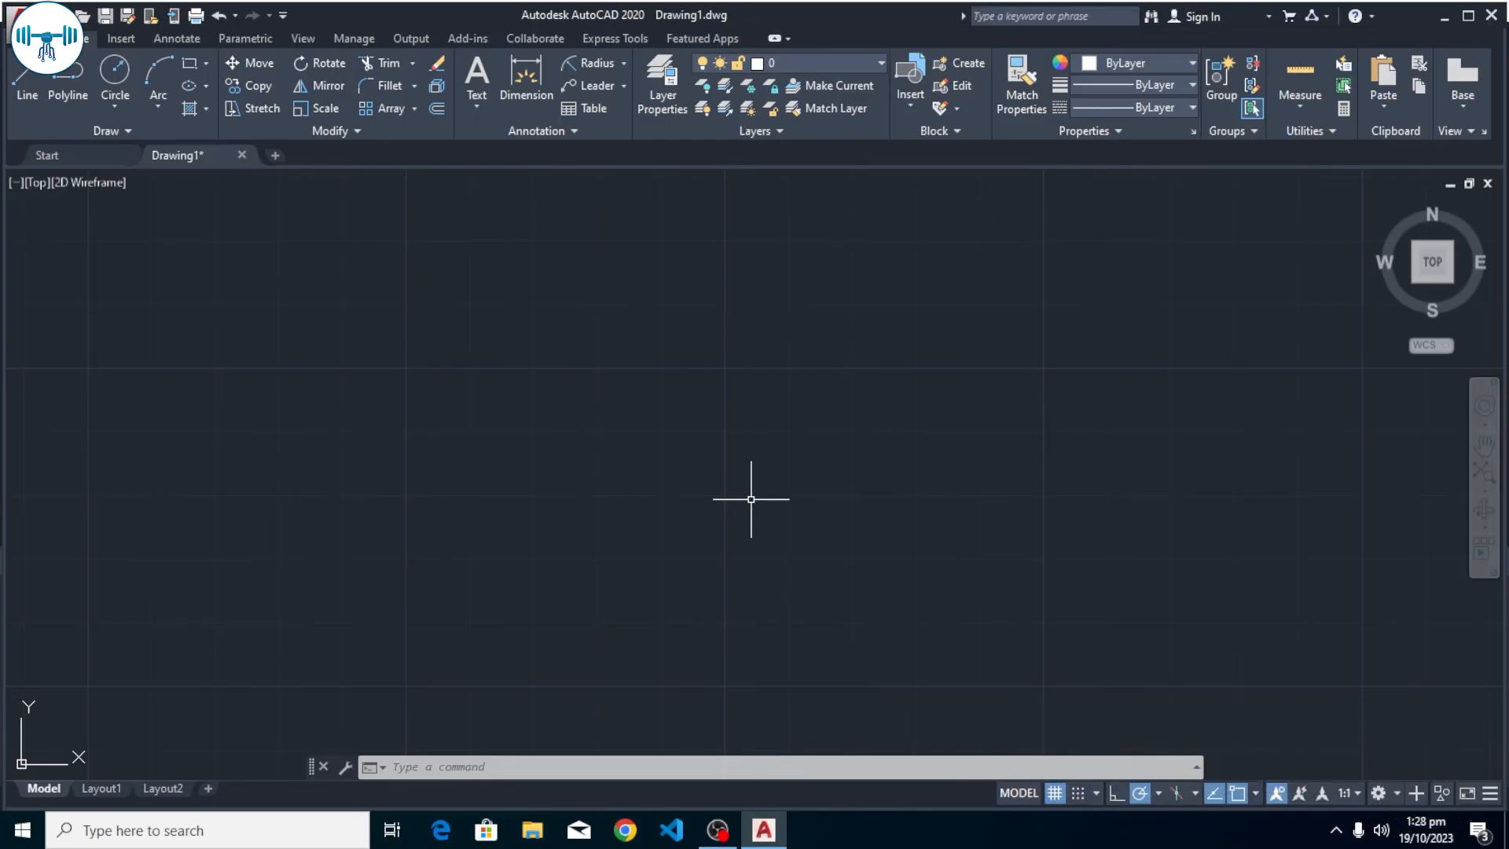
- Turn the grid display off and back on
key(F7)
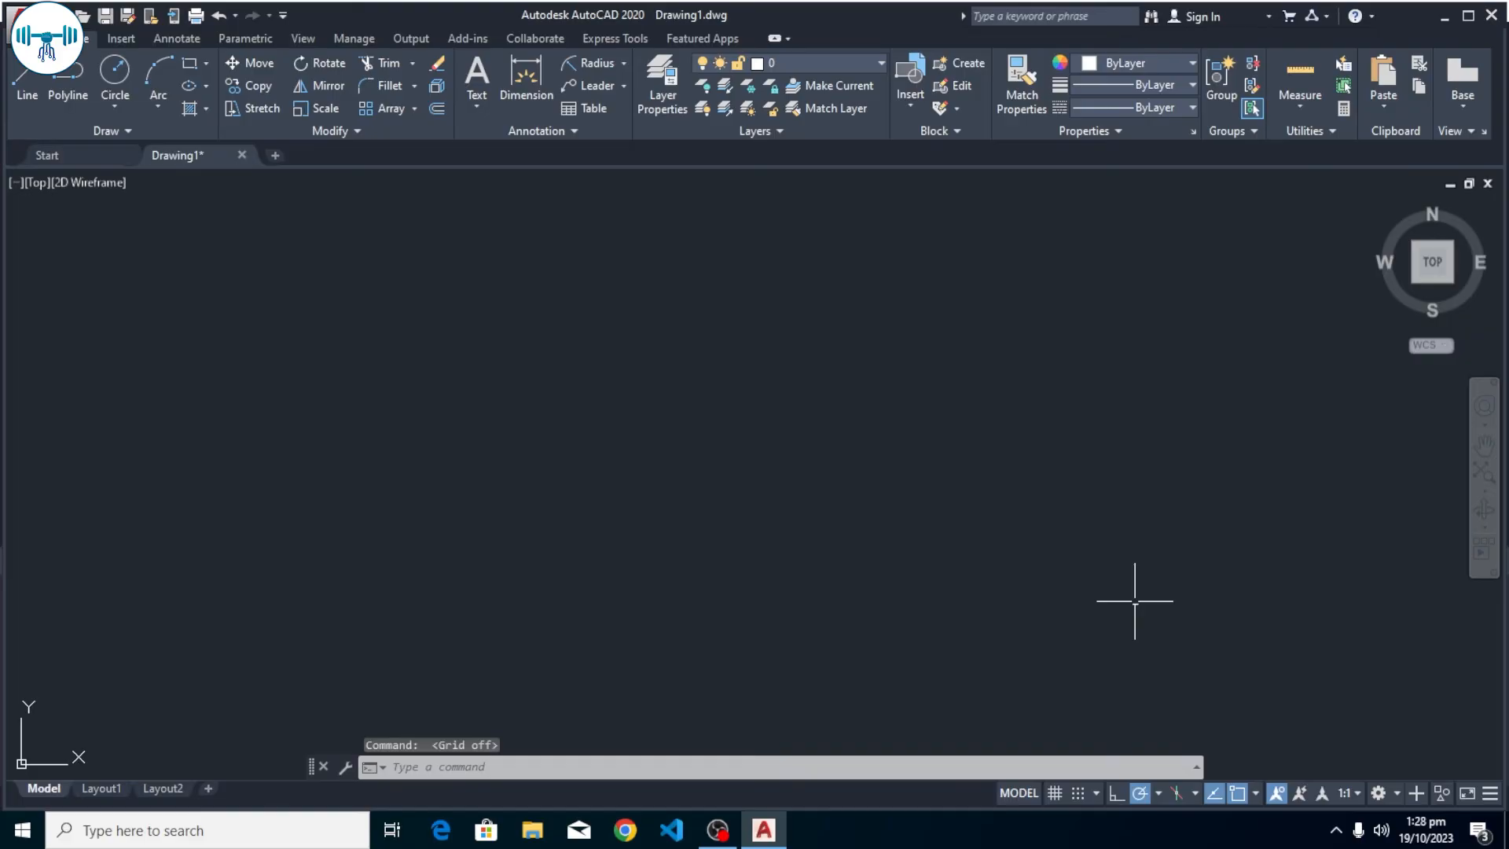
key(F7)
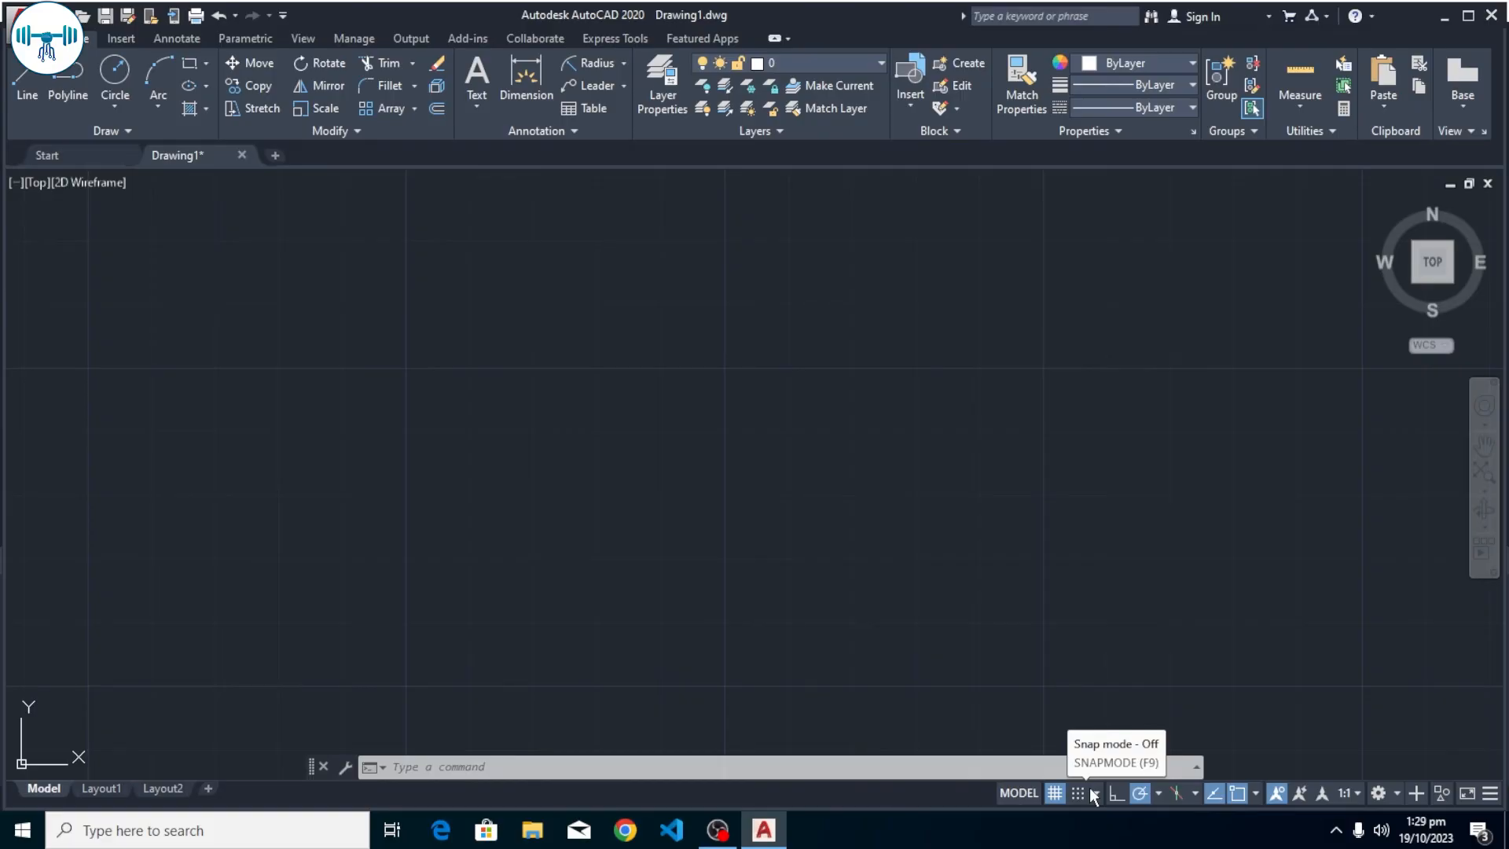
- Start a line, switch Ortho mode on and back off while placing its second point, and cancel the line
text(l)
key(Return)
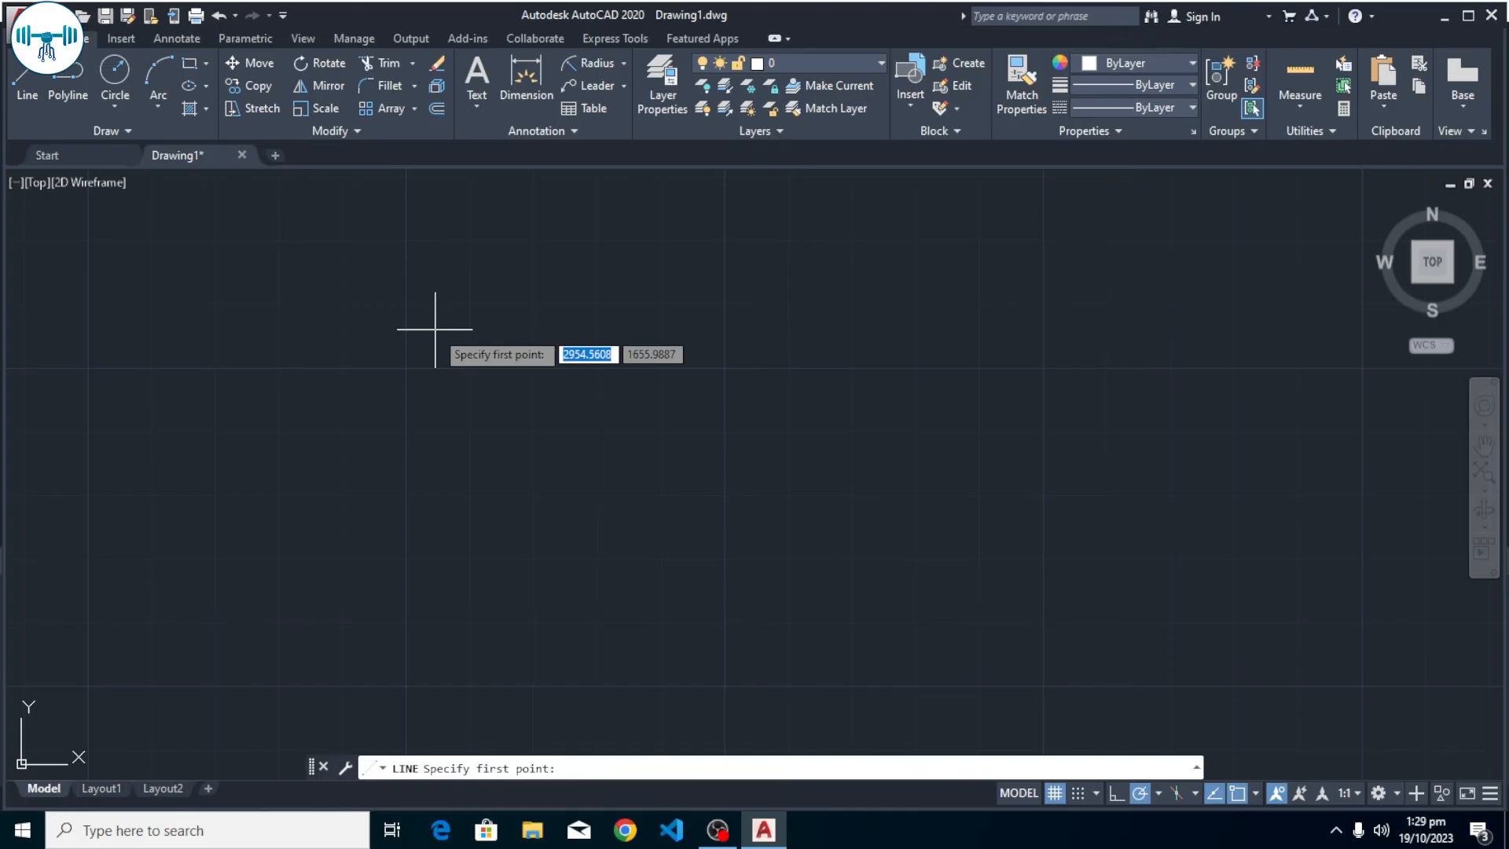
click(473, 351)
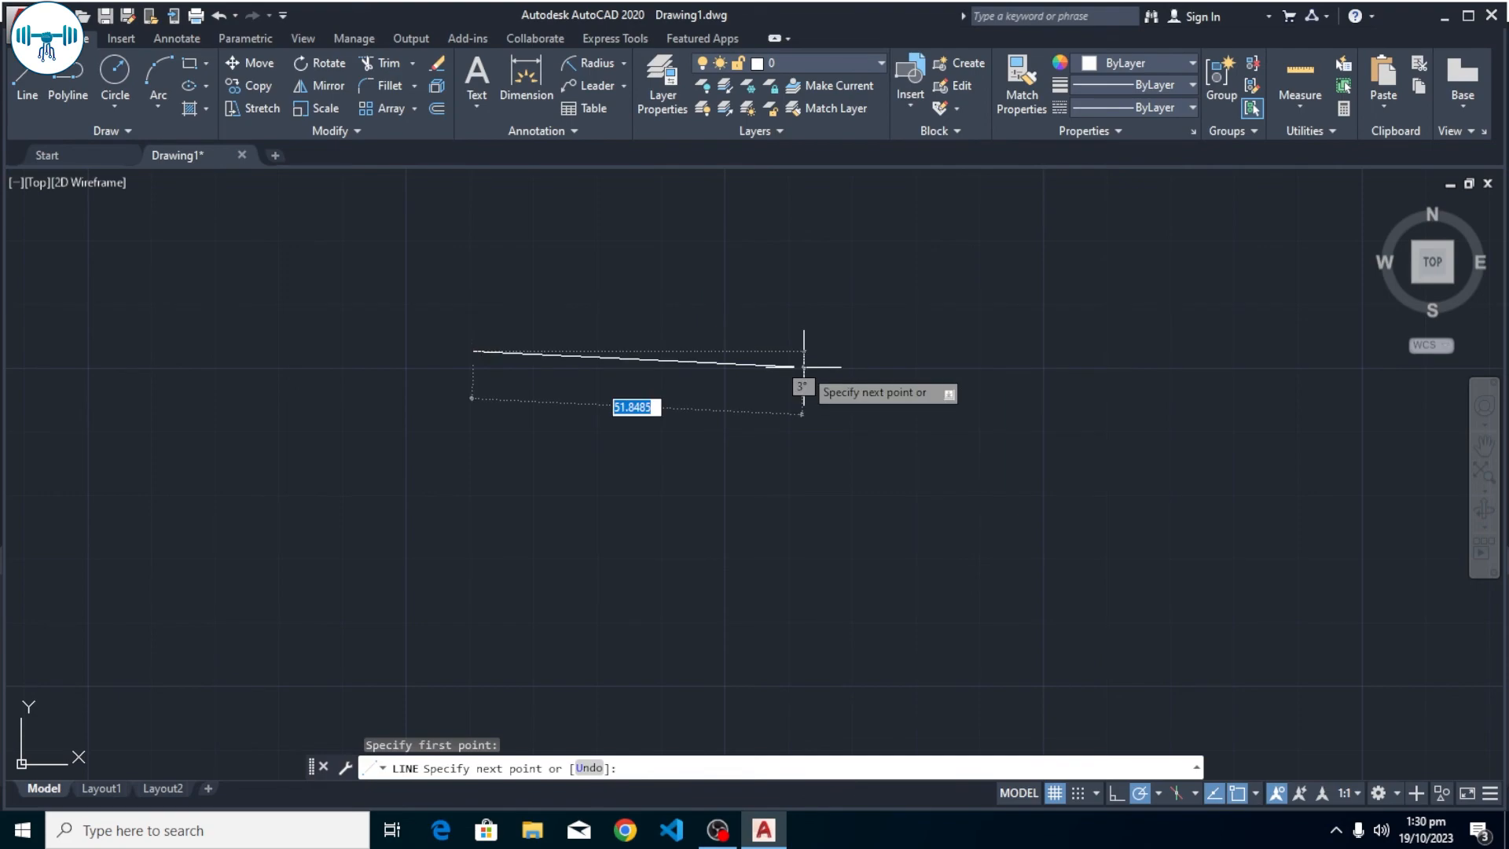
click(1112, 793)
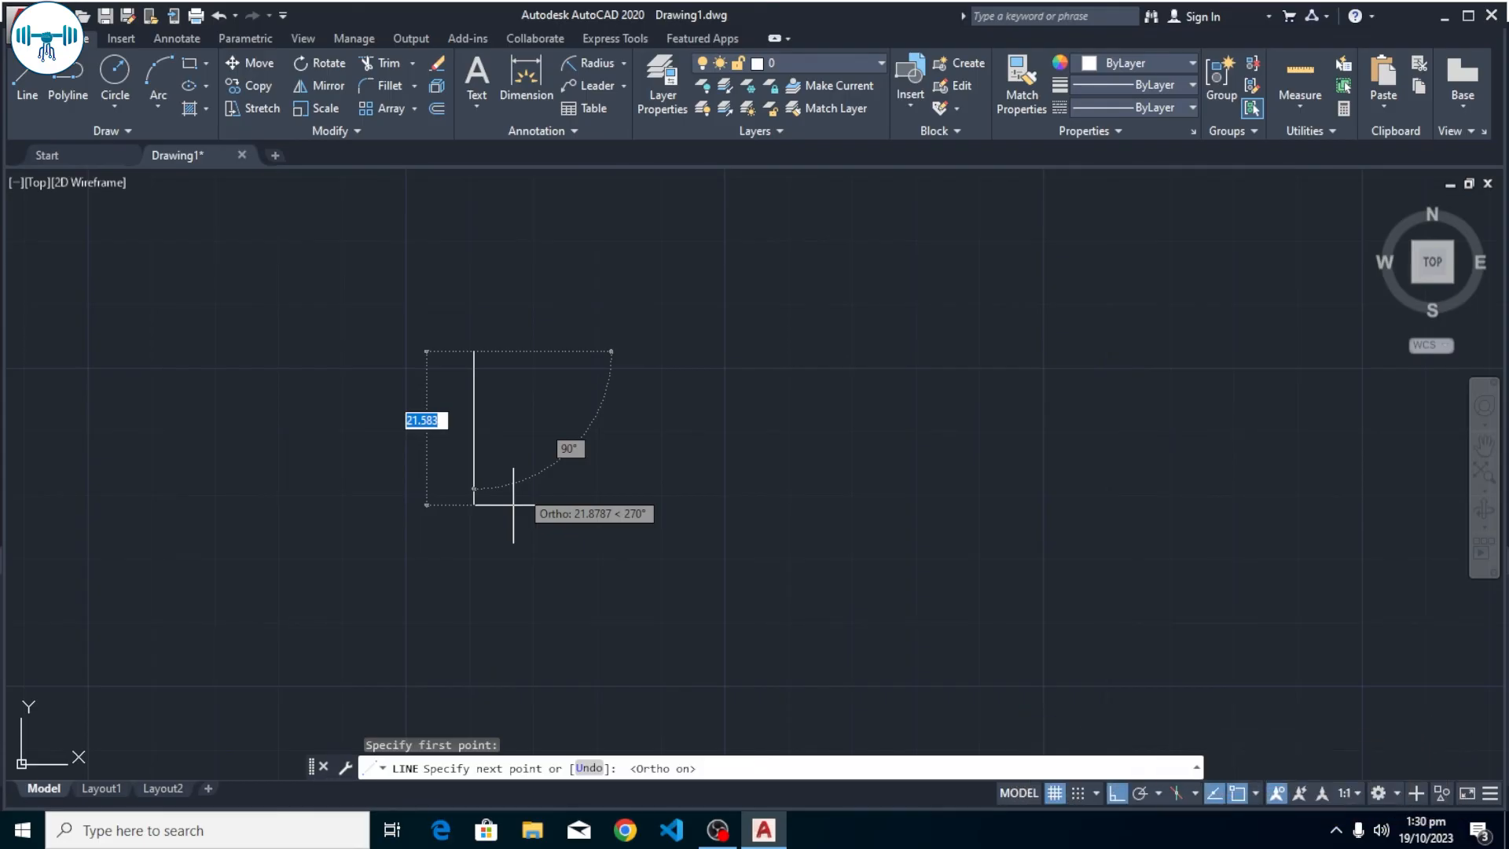
key(F8)
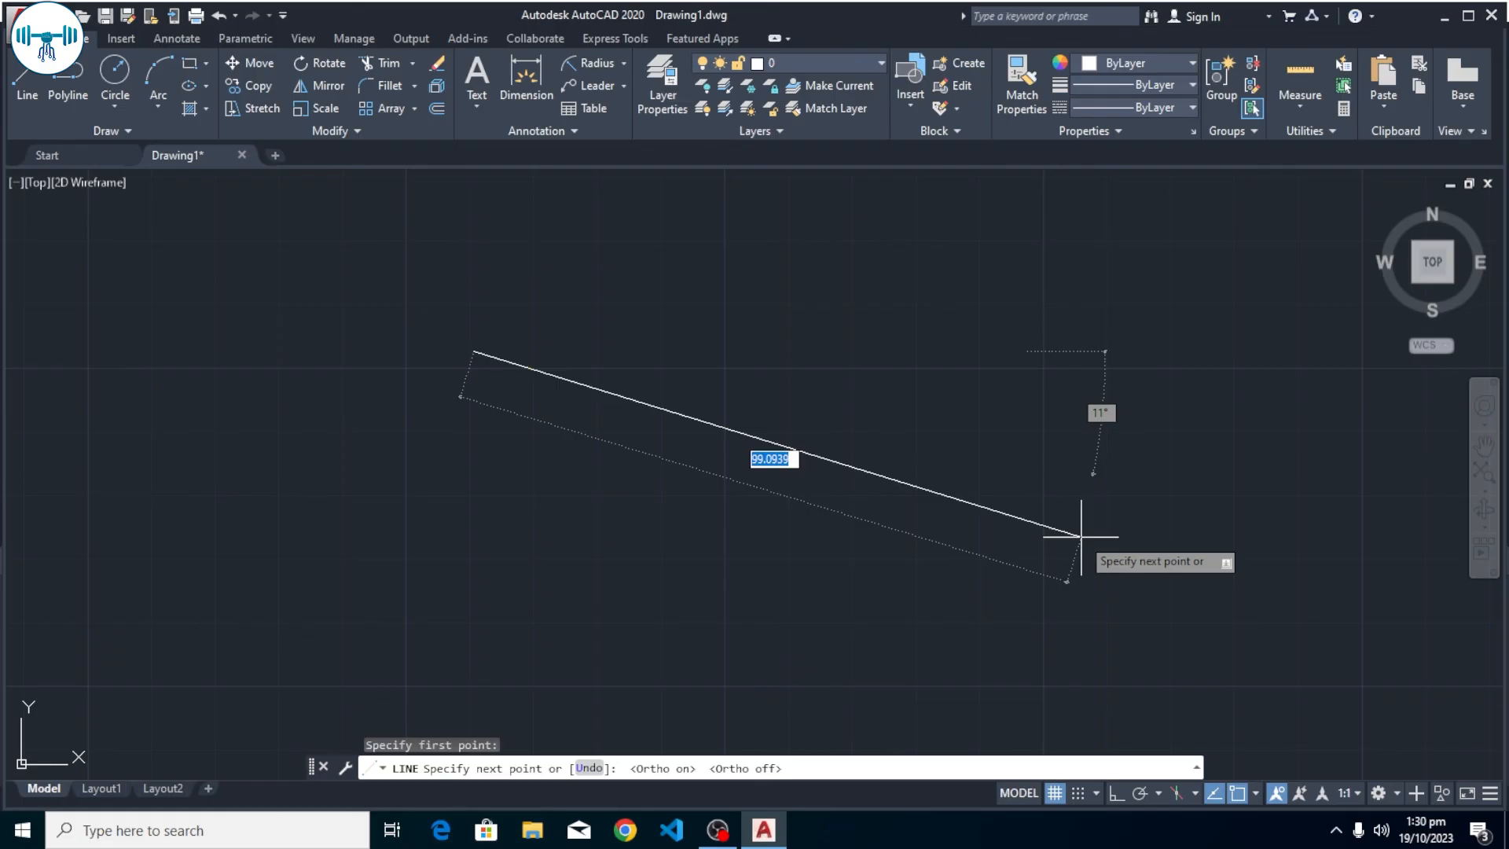
key(Escape)
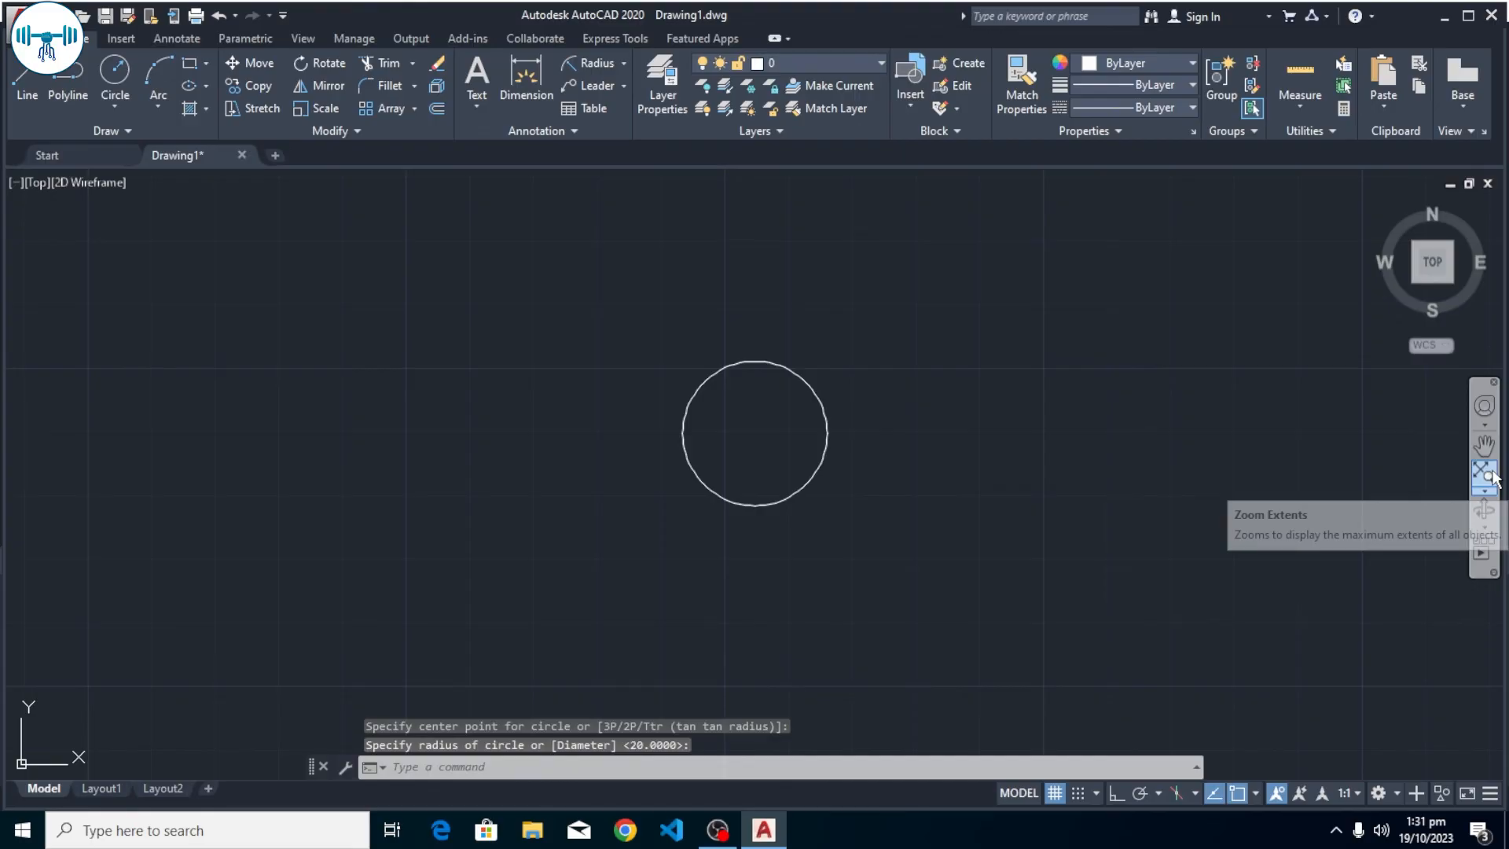
- Delete the only circle in the drawing, leaving the model space empty
click(1485, 473)
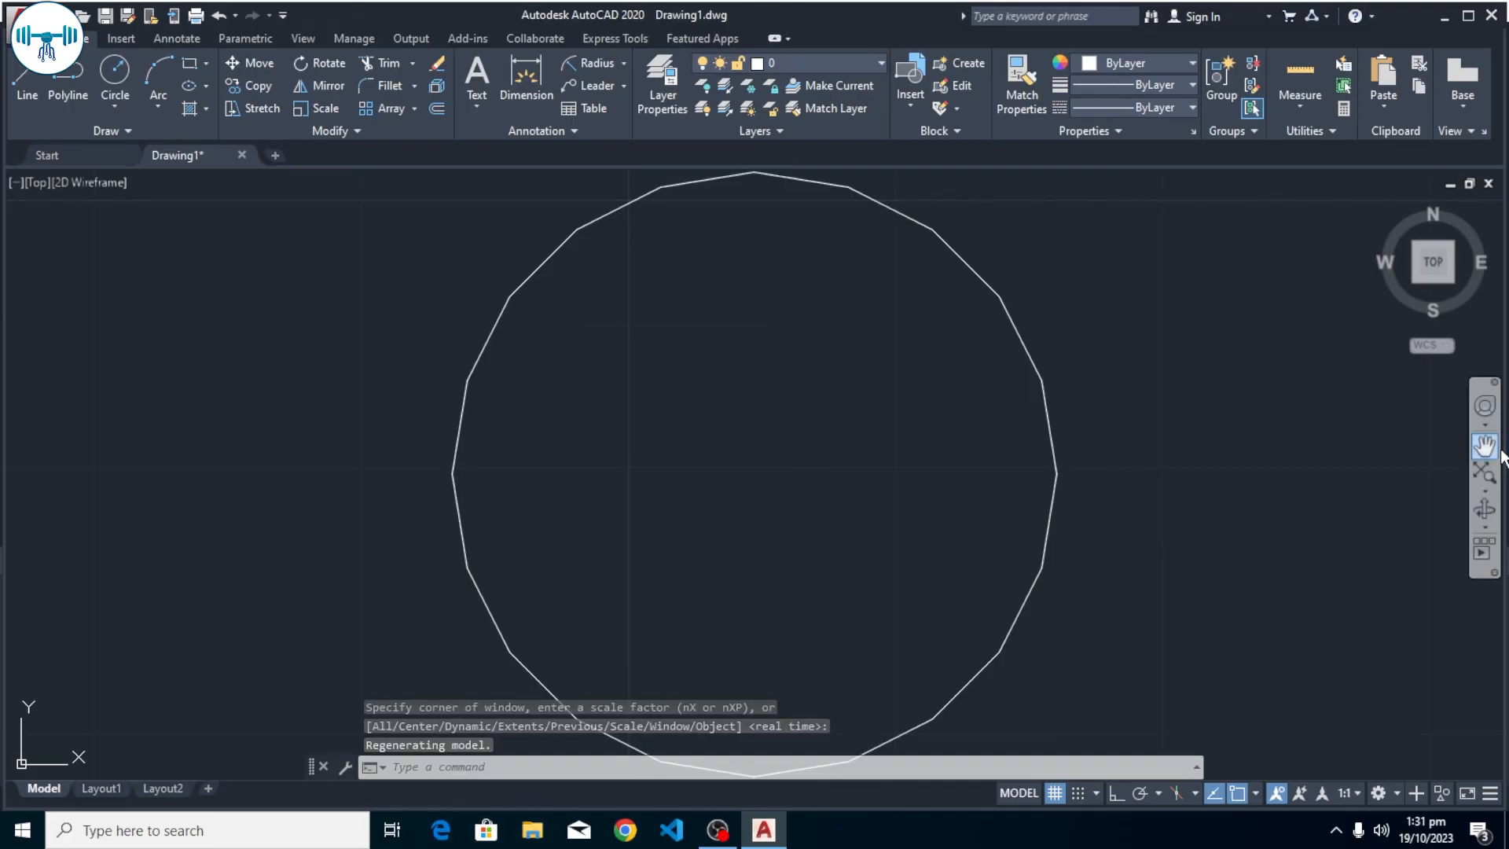
scroll(1055, 449, down, 2)
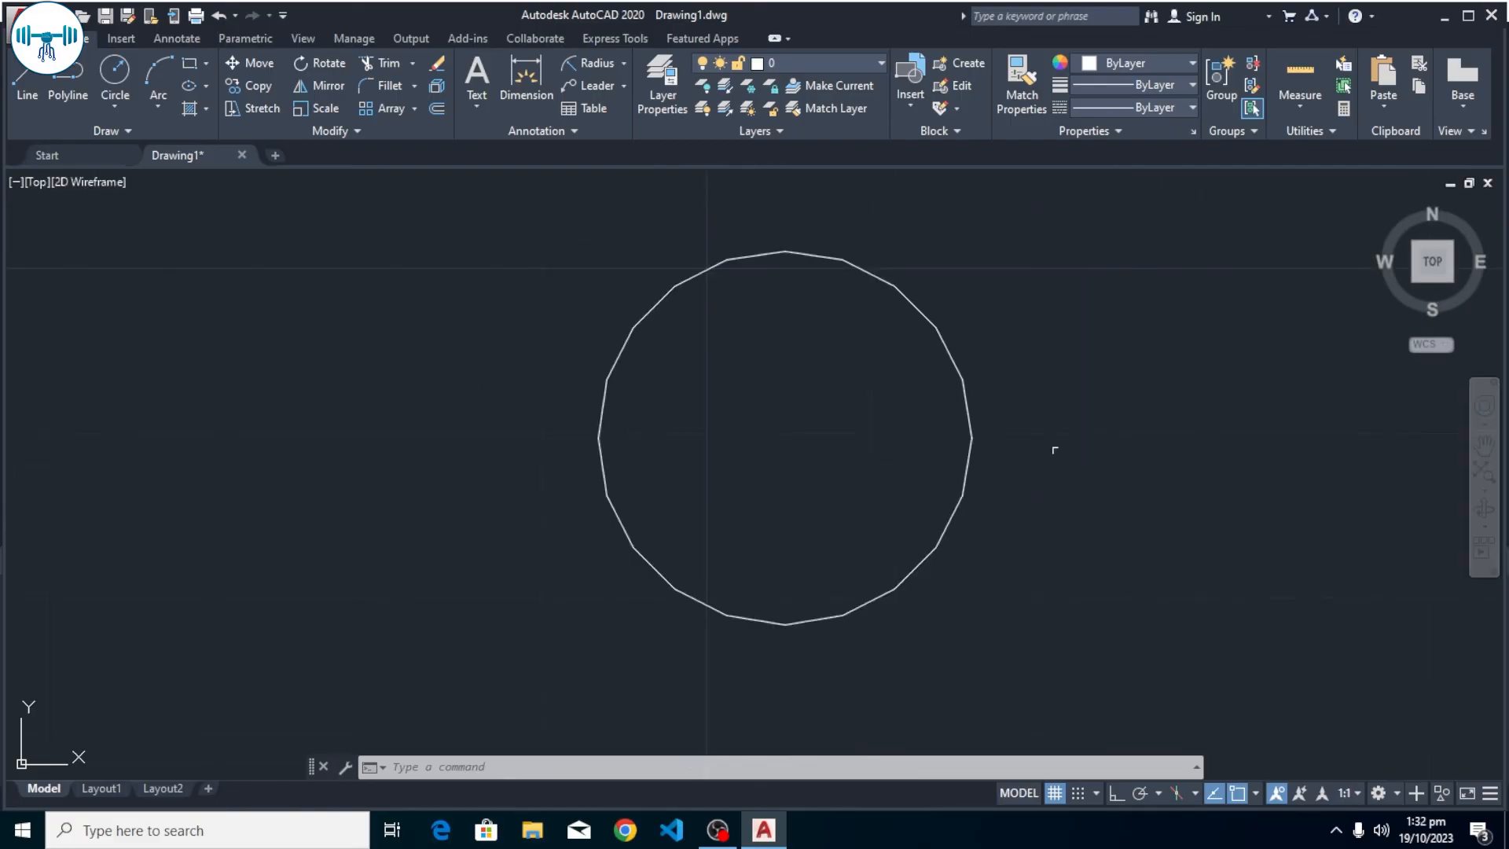
click(818, 254)
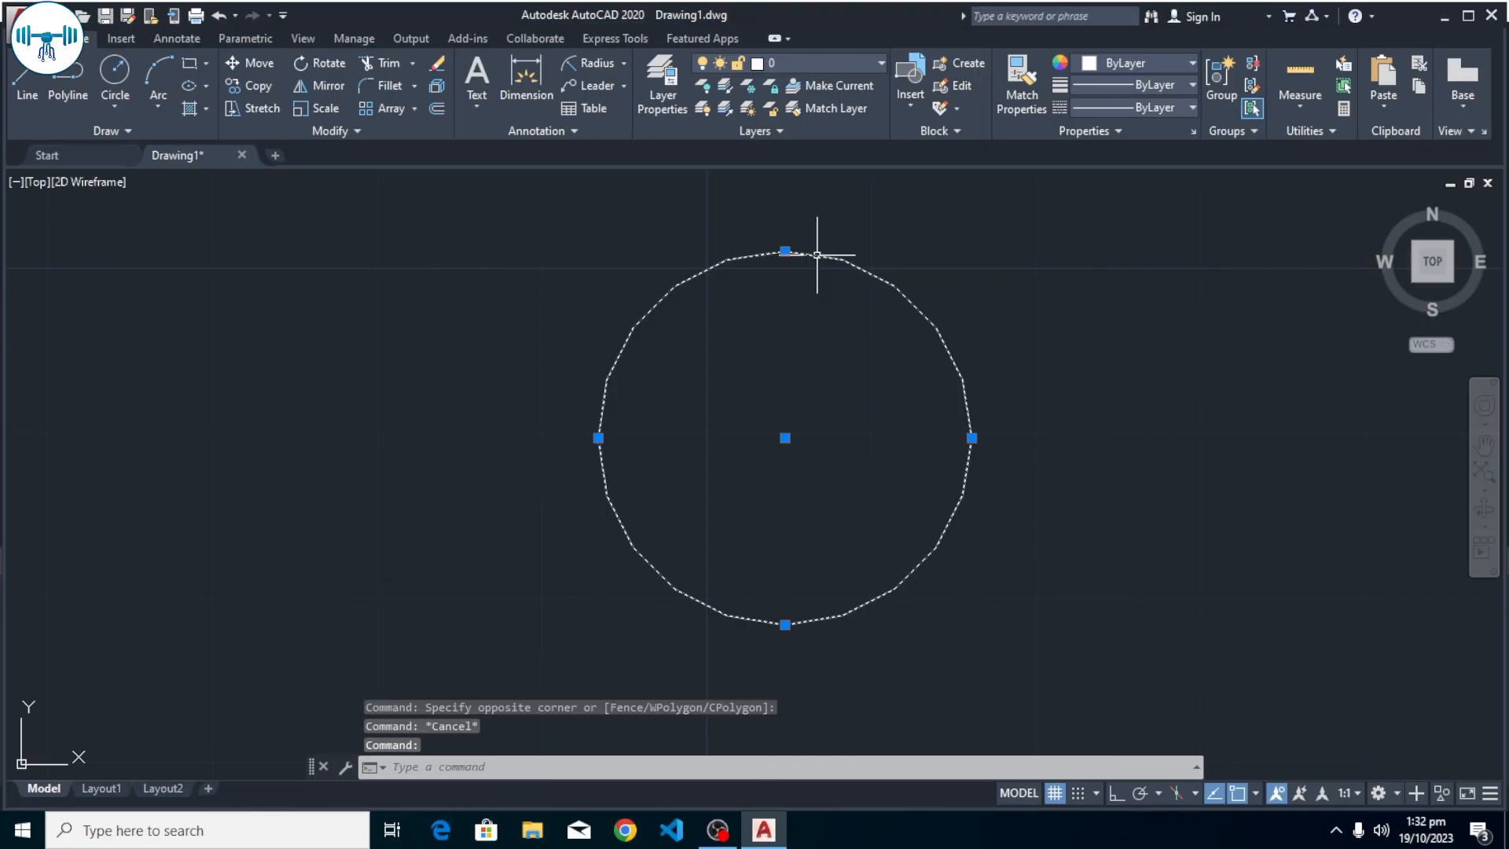
key(Delete)
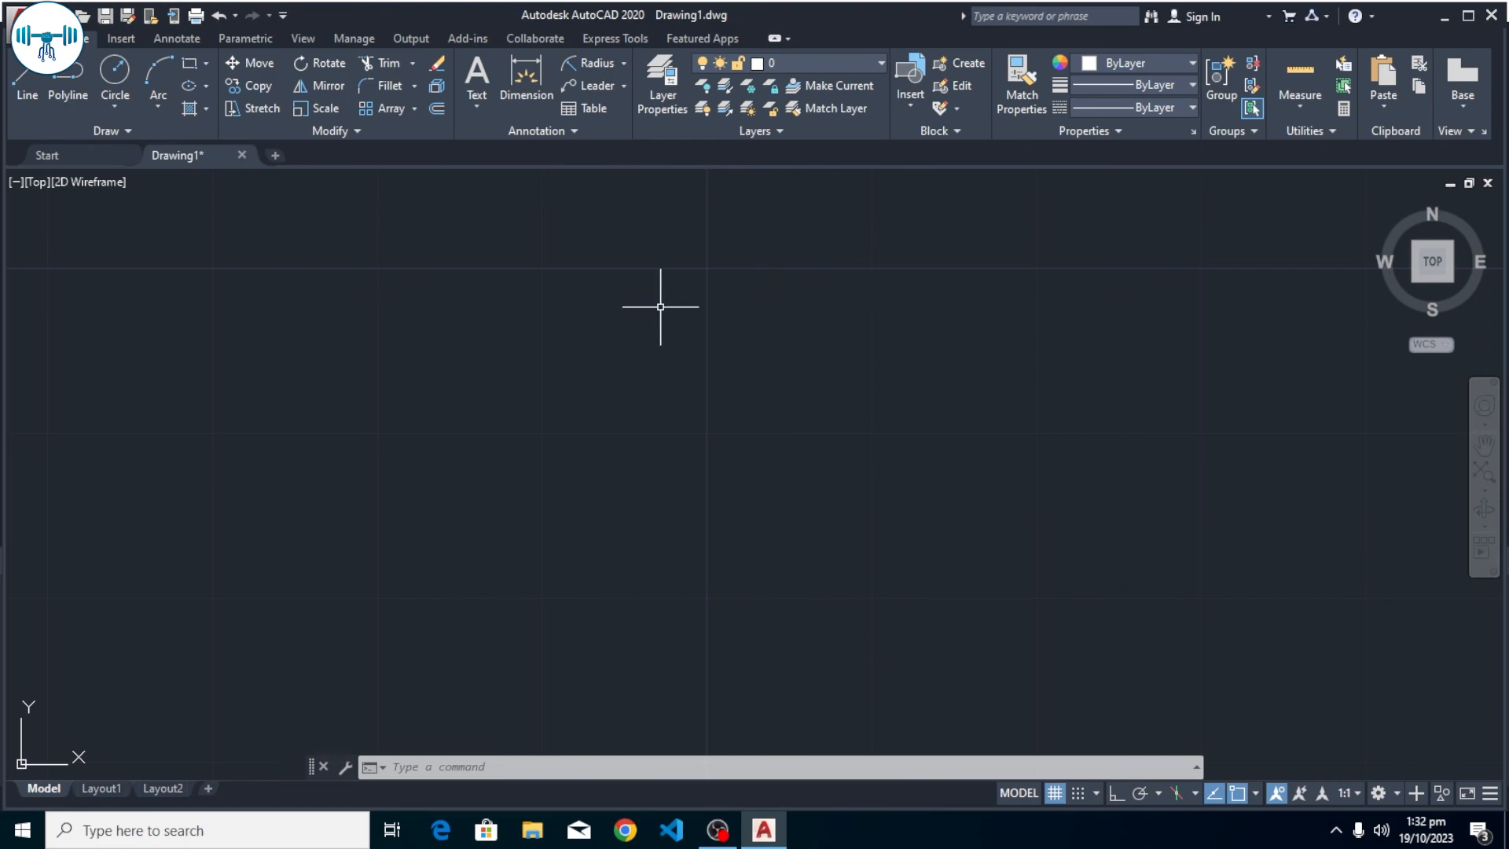
scroll(802, 298, down, 3)
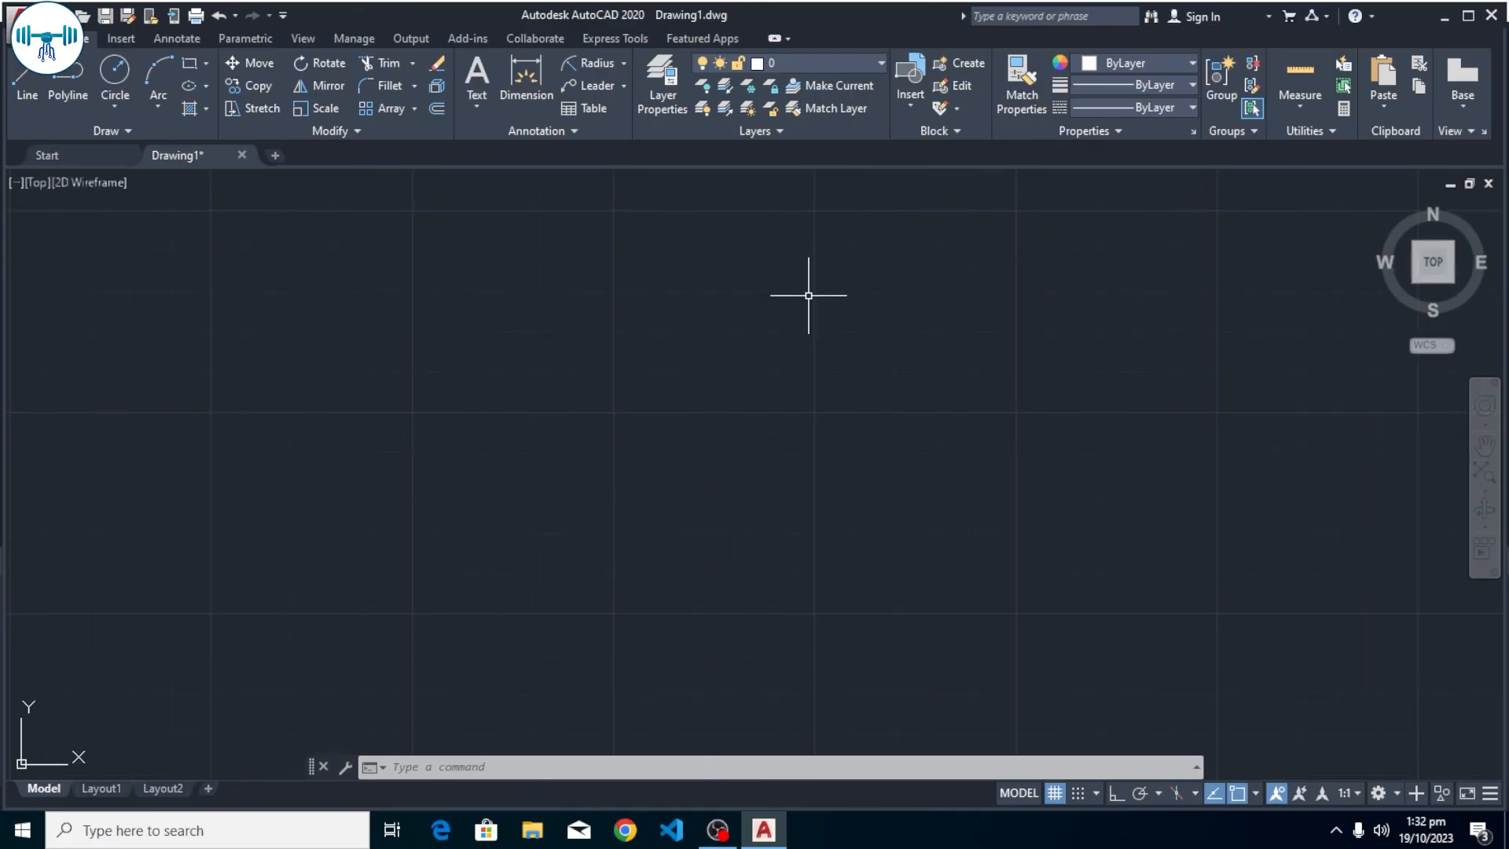